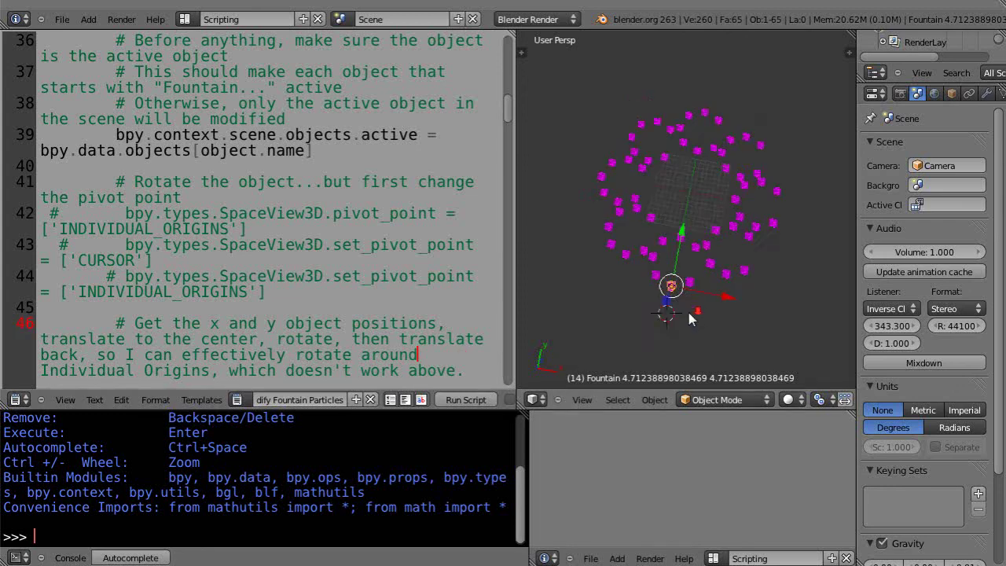
# Zoom into the particle ring and make a near-right Fountain object active
pyautogui.scroll(3, 688, 318)
pyautogui.scroll(-3, 688, 318)
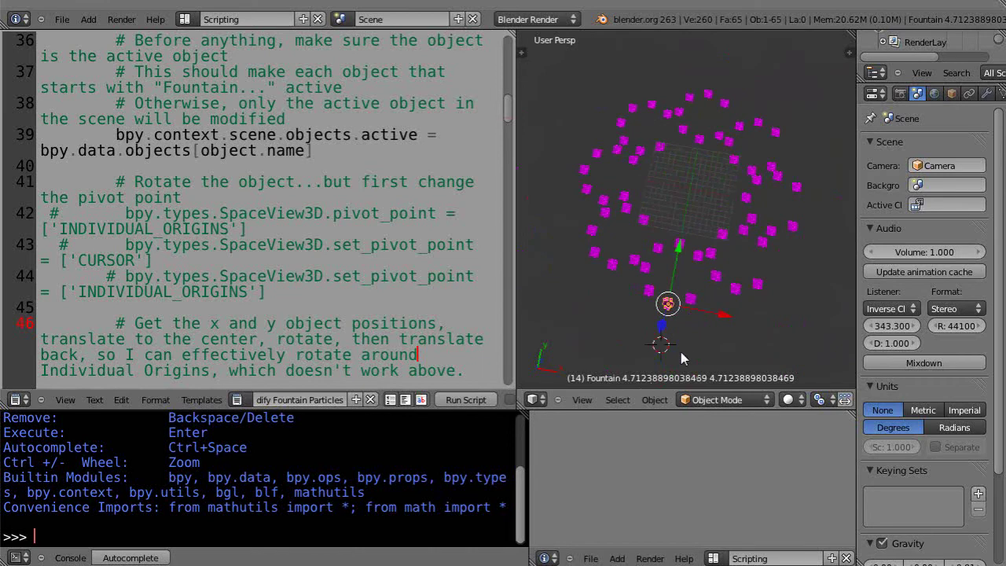
pyautogui.scroll(2, 668, 303)
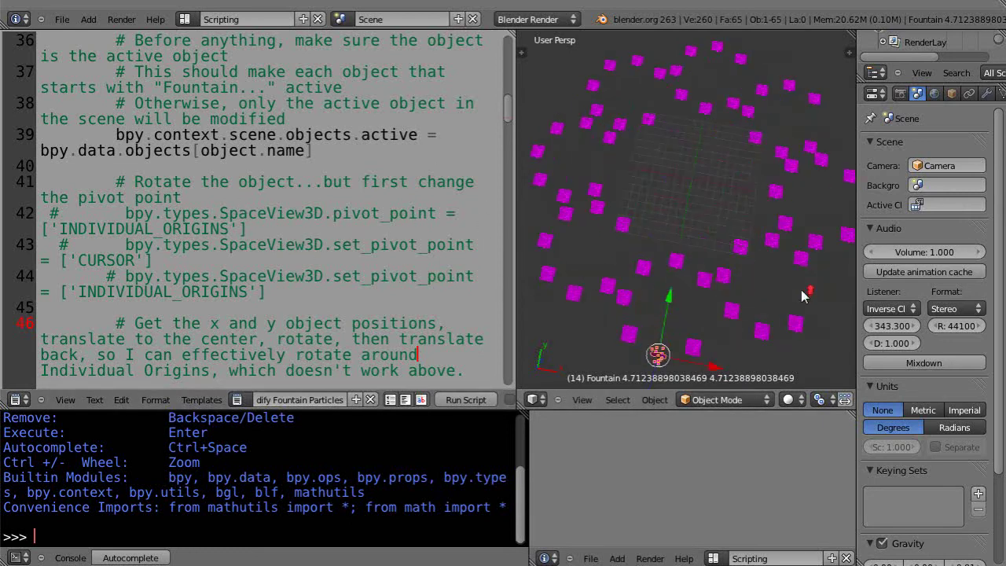
pyautogui.rightClick(763, 332)
pyautogui.click(818, 399)
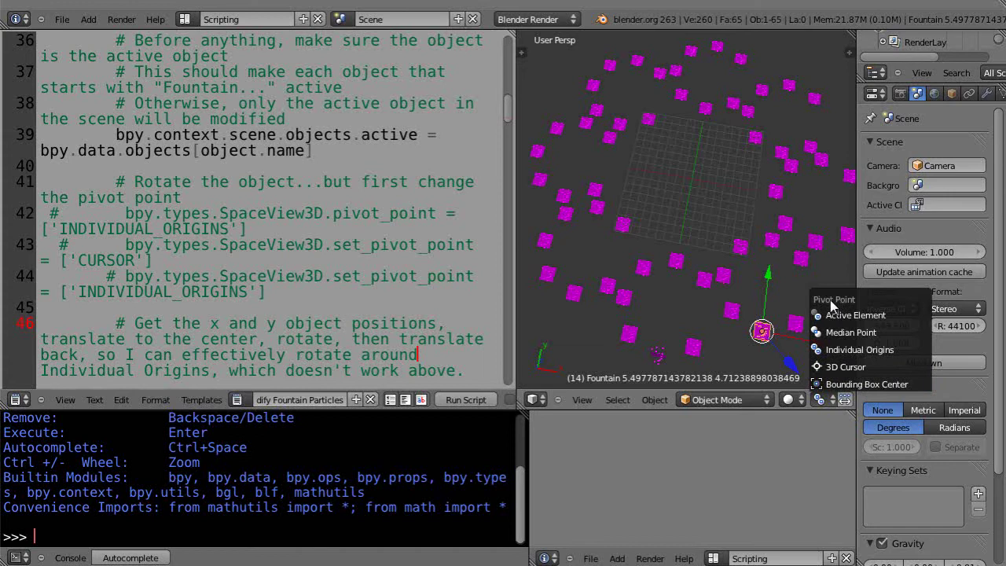
# Set the pivot to Individual Origins and add four more Fountain objects to the selection
pyautogui.click(841, 350)
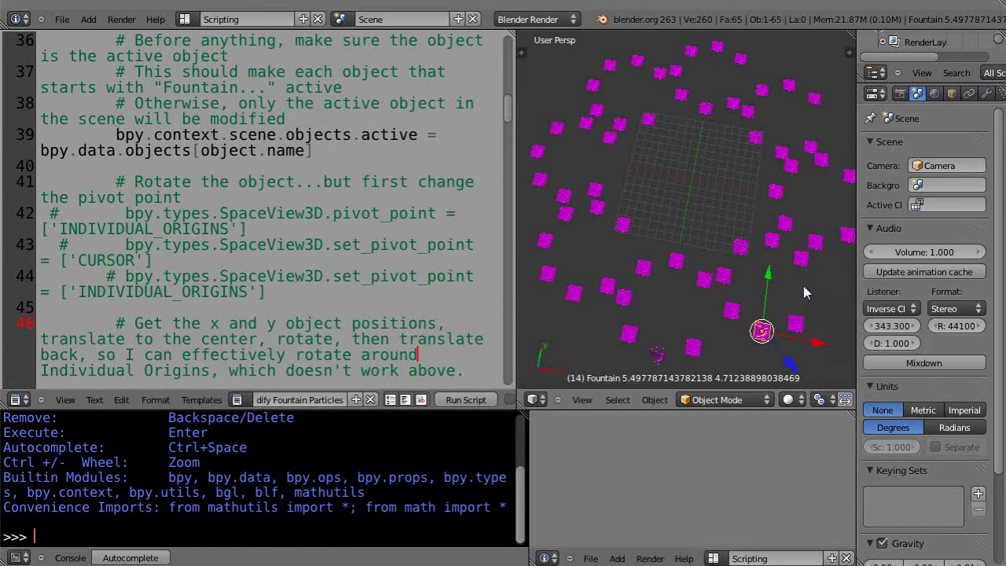
pyautogui.keyDown('shift'); pyautogui.rightClick(774, 242); pyautogui.keyUp('shift')
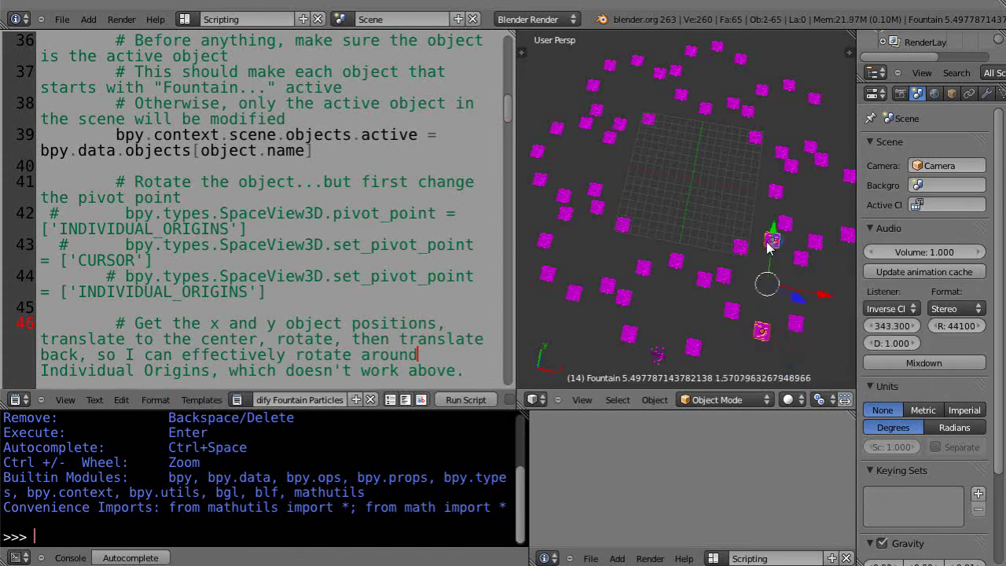
pyautogui.keyDown('shift'); pyautogui.rightClick(701, 281); pyautogui.keyUp('shift')
pyautogui.keyDown('shift'); pyautogui.rightClick(795, 325); pyautogui.keyUp('shift')
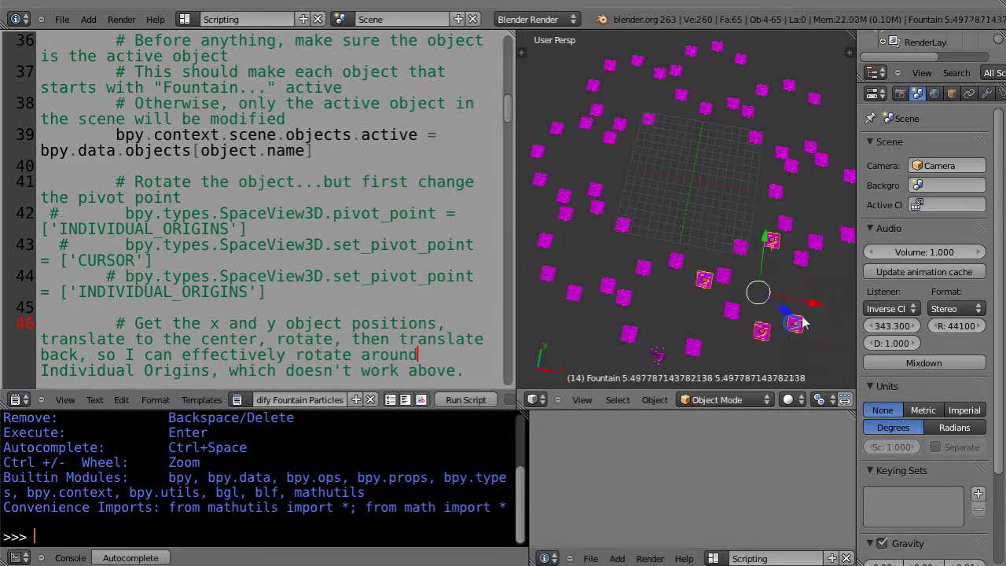
pyautogui.keyDown('shift'); pyautogui.rightClick(815, 242); pyautogui.keyUp('shift')
# Orbit to a side-on view, then try an X-axis rotation and cancel it
pyautogui.moveTo(811, 317); pyautogui.dragTo(734, 260, button='middle')
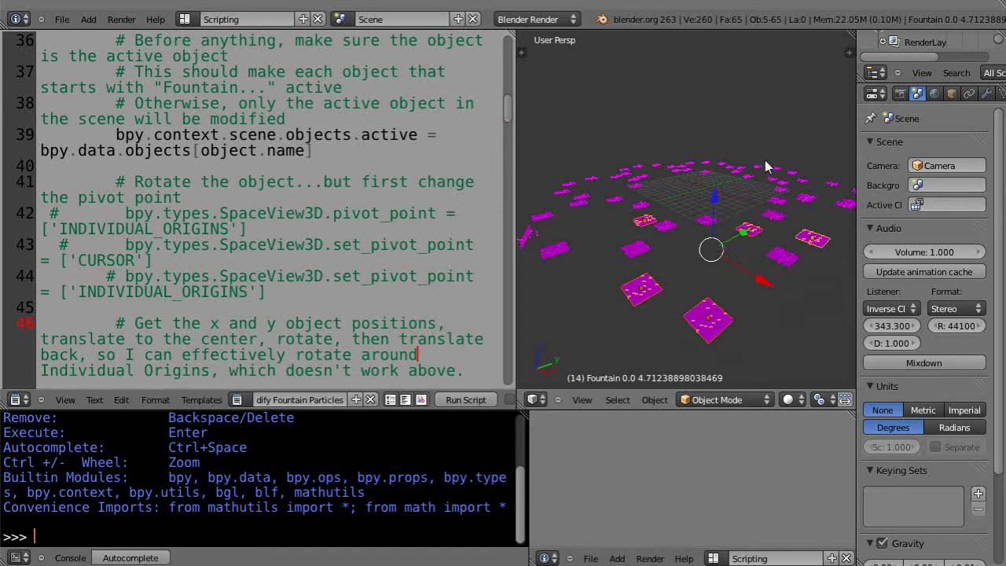
pyautogui.press('r')
pyautogui.press('x')
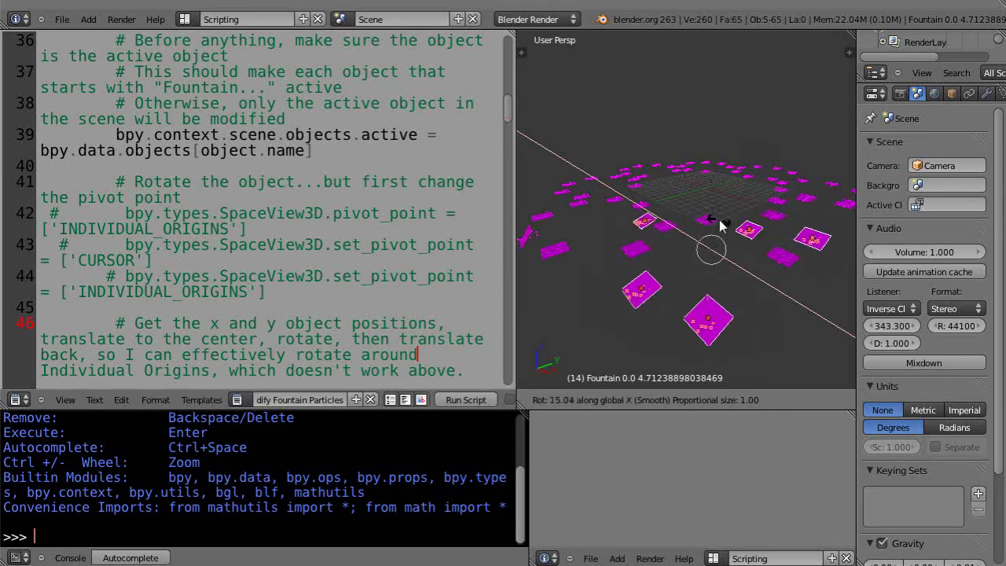
pyautogui.press('Escape')
pyautogui.click(819, 399)
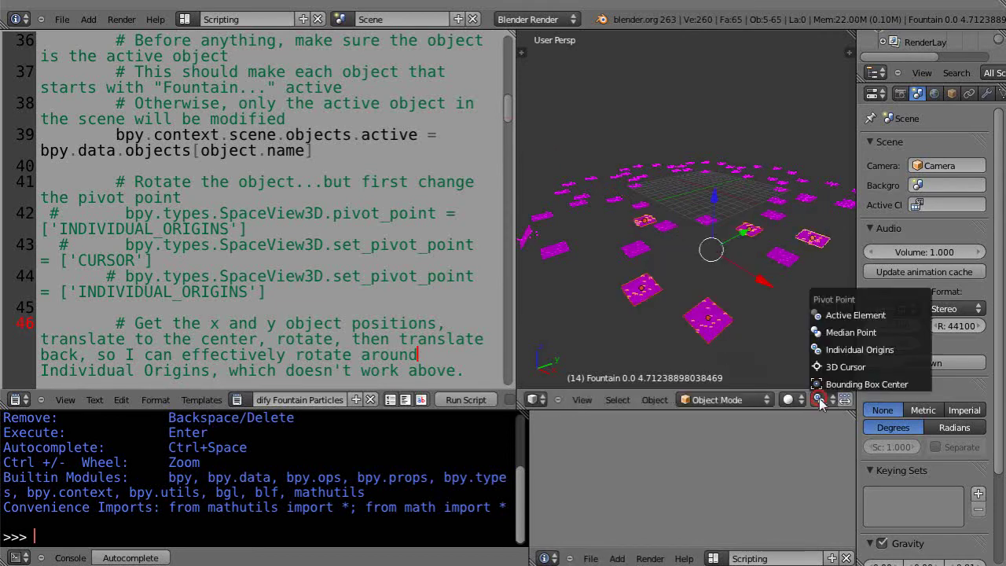
pyautogui.click(832, 333)
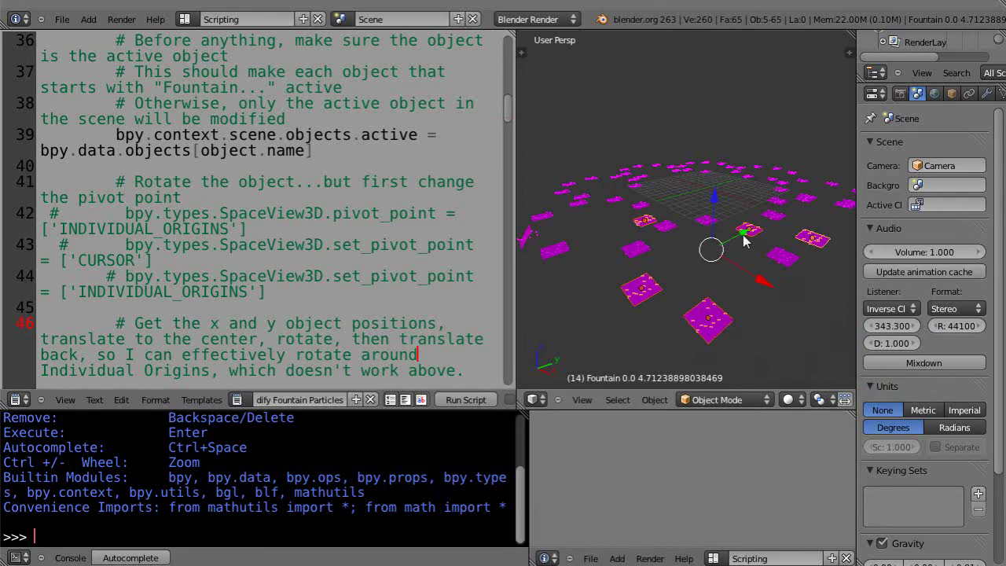
pyautogui.press('r')
pyautogui.press('x')
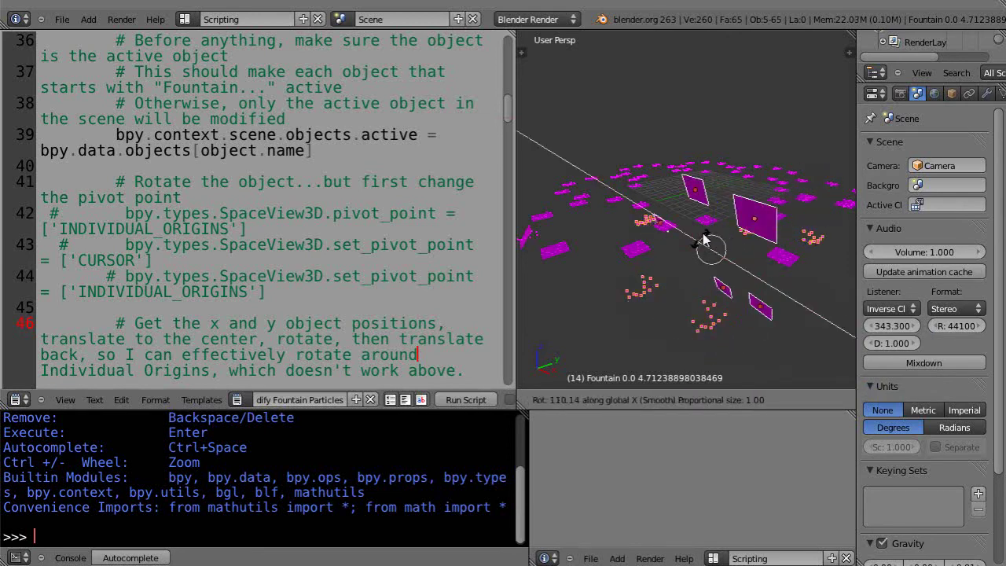
pyautogui.click(758, 277)
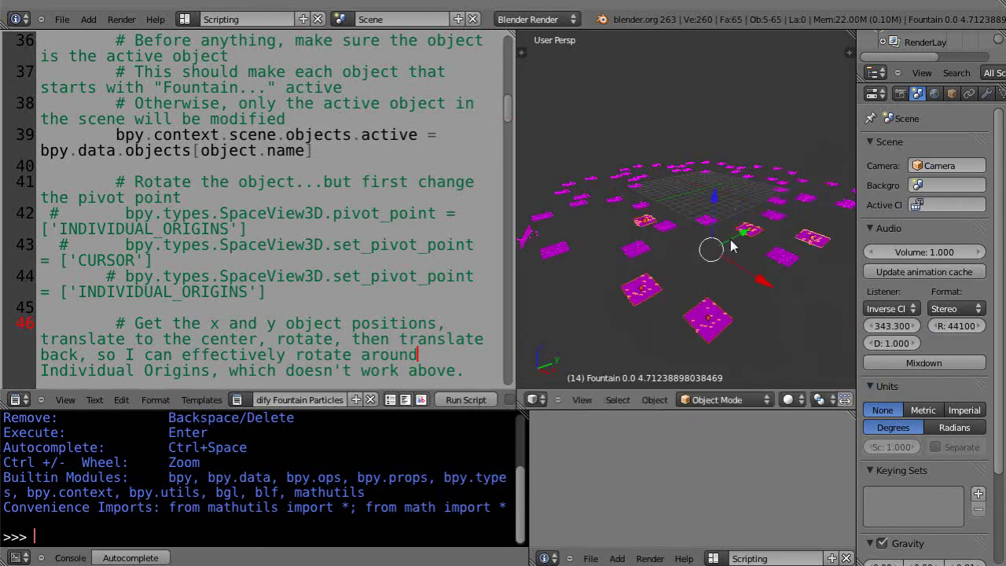
pyautogui.click(815, 403)
pyautogui.click(857, 348)
pyautogui.scroll(-3, 706, 310)
pyautogui.scroll(2, 706, 310)
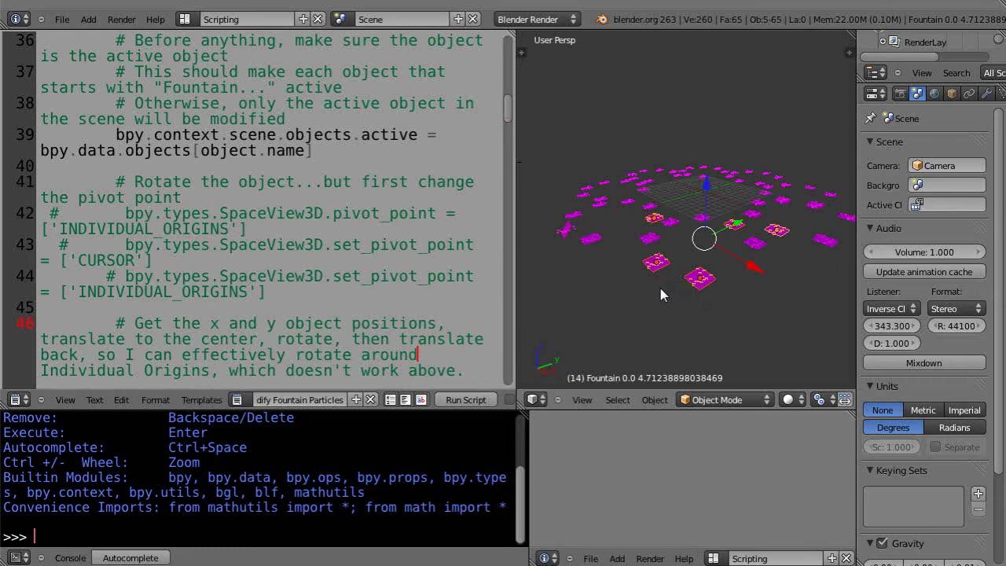
pyautogui.moveTo(660, 288); pyautogui.dragTo(656, 300, button='middle')
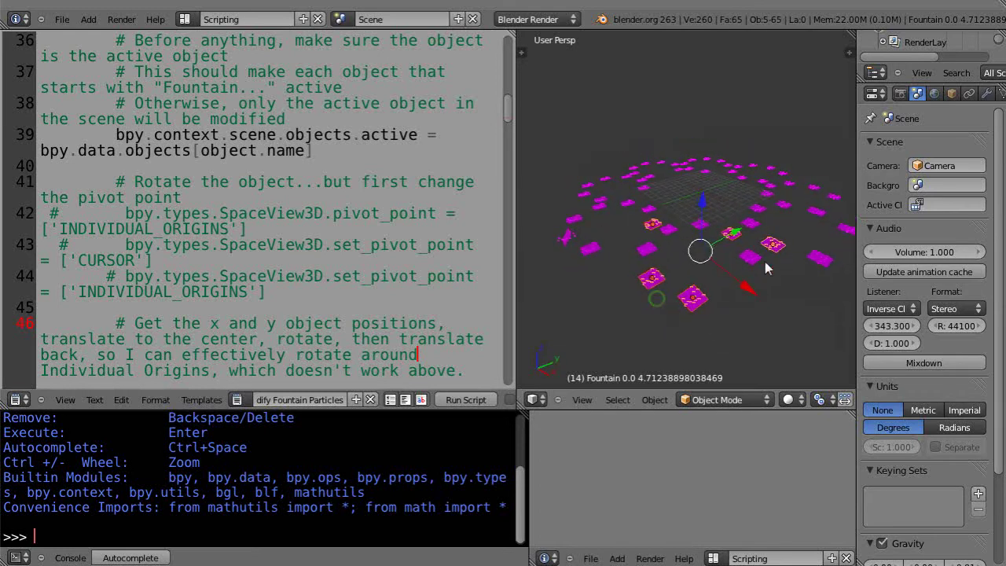
pyautogui.scroll(3, 760, 270)
pyautogui.scroll(-3, 760, 270)
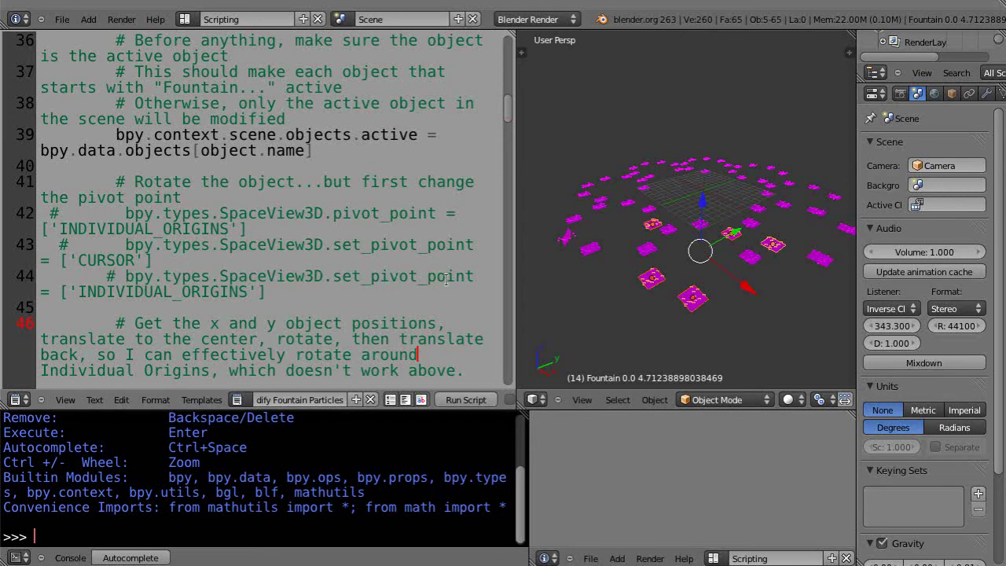
# Match script line 44's set_pivot_point INDIVIDUAL_ORIGINS to the Pivot Point menu, then open screen layouts
pyautogui.scroll(-1, 423, 261)
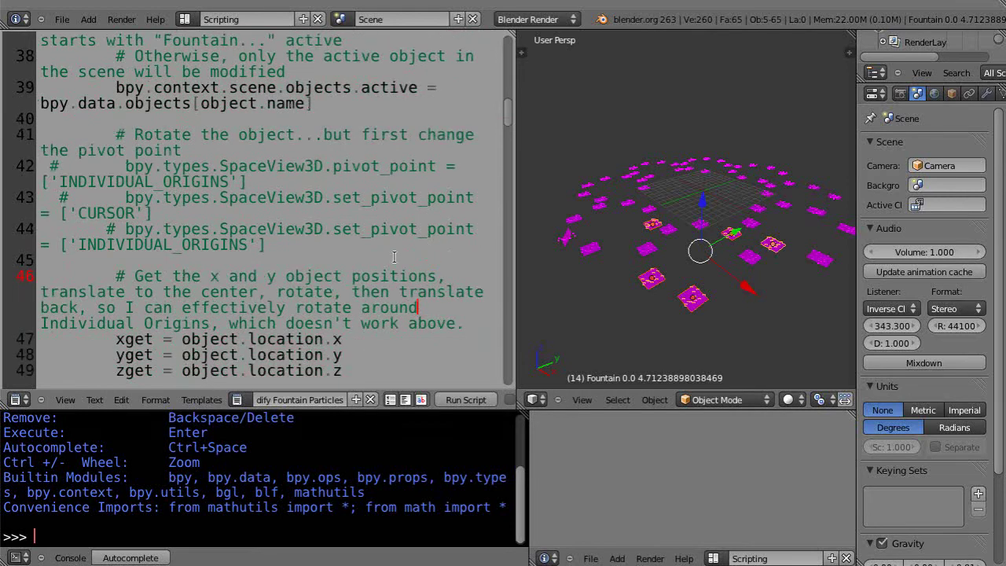
pyautogui.scroll(1, 393, 256)
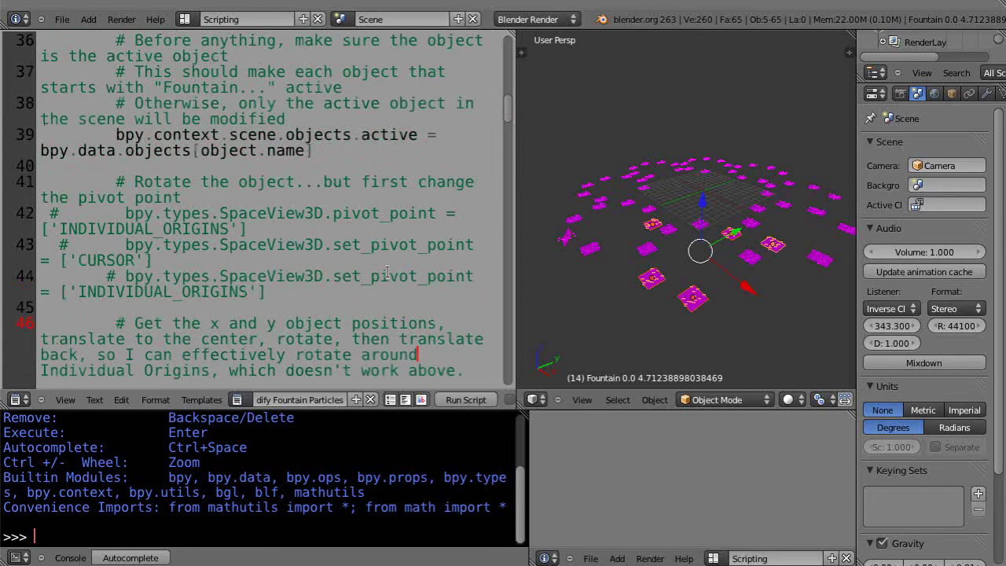
pyautogui.moveTo(322, 277); pyautogui.dragTo(466, 280)
pyautogui.click(819, 399)
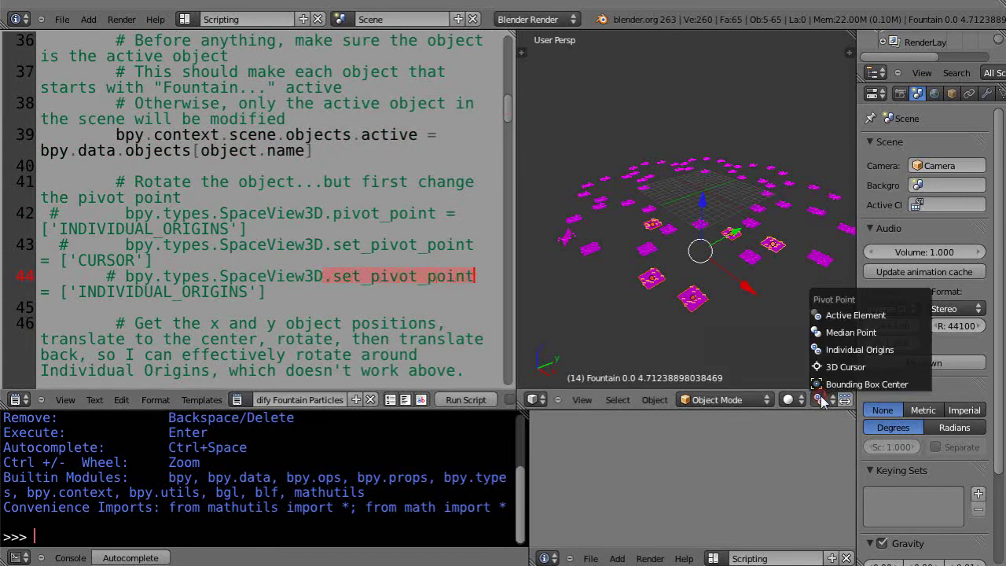
pyautogui.click(840, 350)
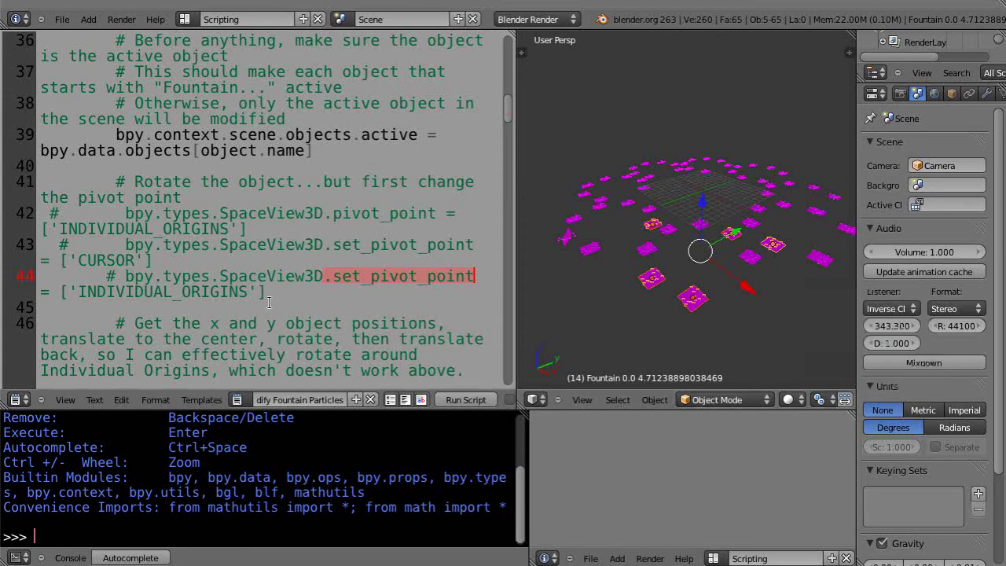
pyautogui.moveTo(75, 292); pyautogui.dragTo(228, 292)
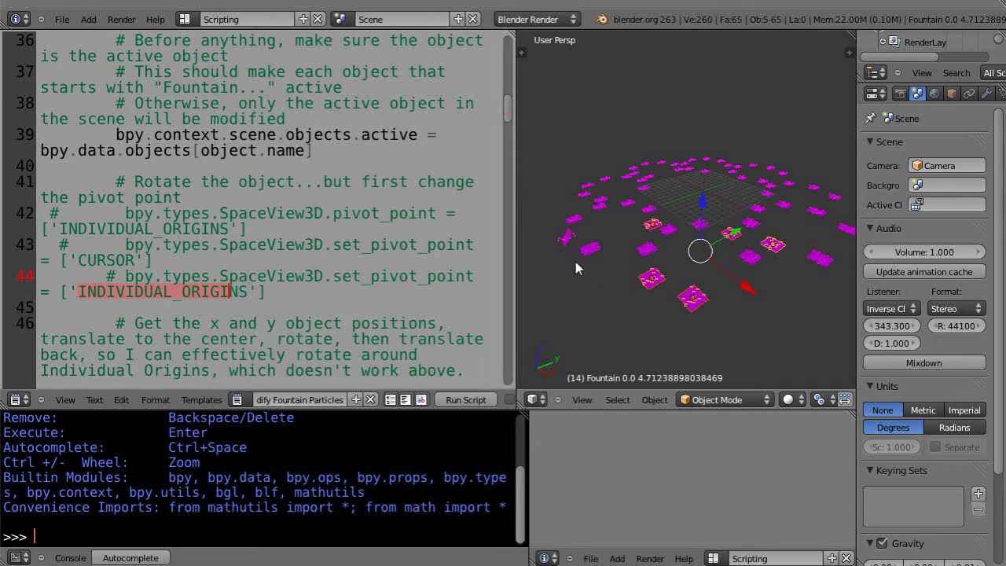
pyautogui.click(185, 20)
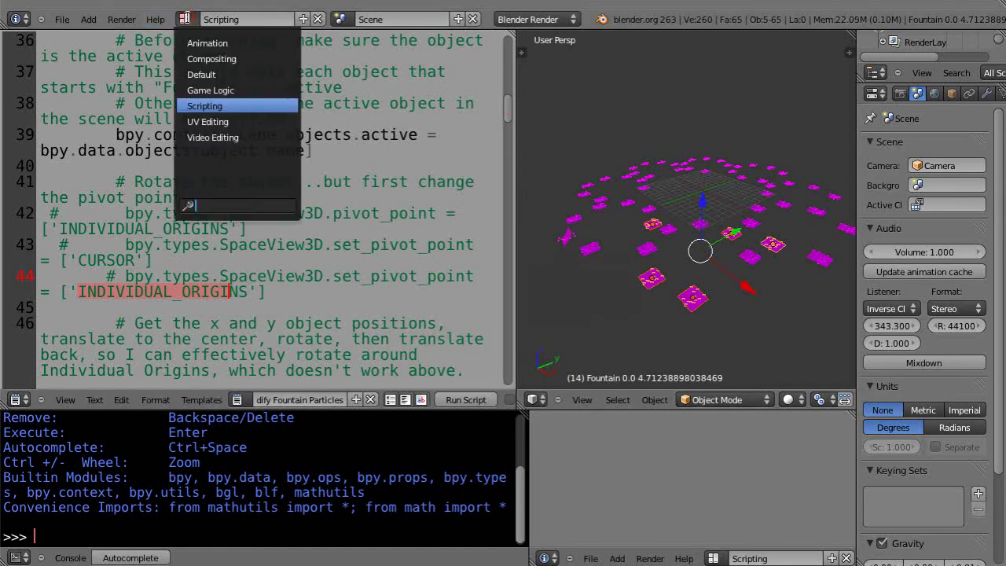
# Switch to the Default layout, merge the two views into one, and go to an empty layer
pyautogui.click(201, 75)
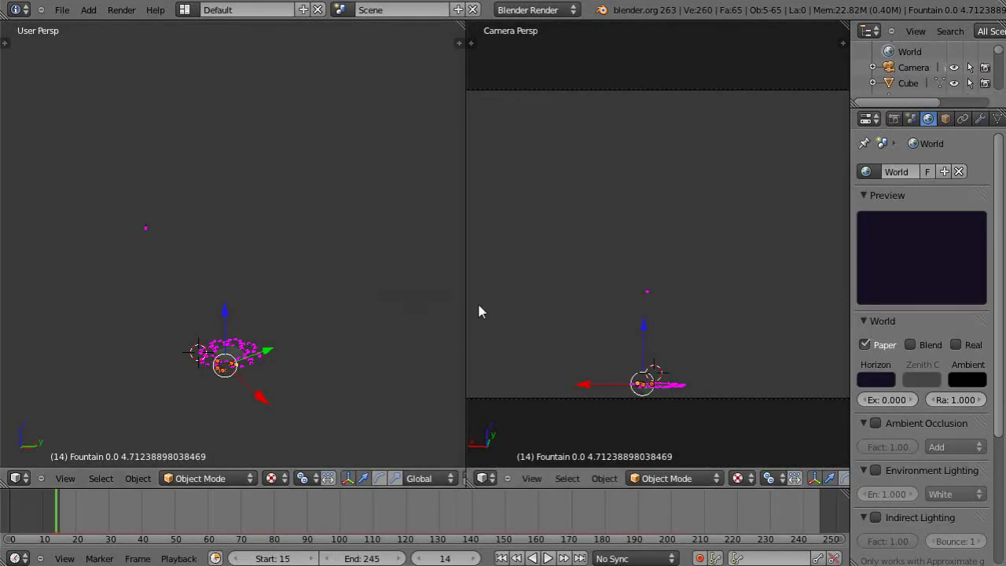
pyautogui.moveTo(460, 25); pyautogui.dragTo(528, 44)
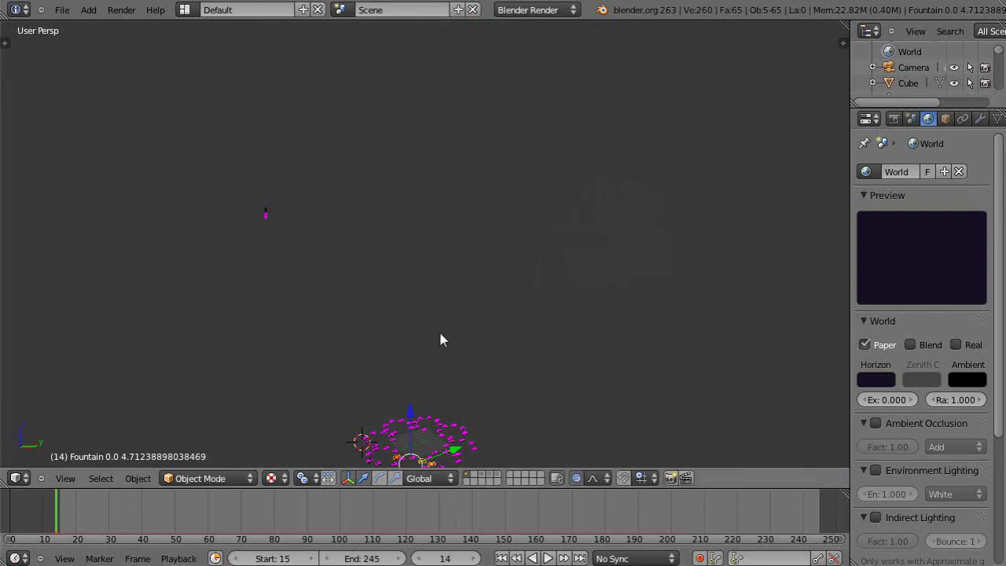
pyautogui.click(517, 476)
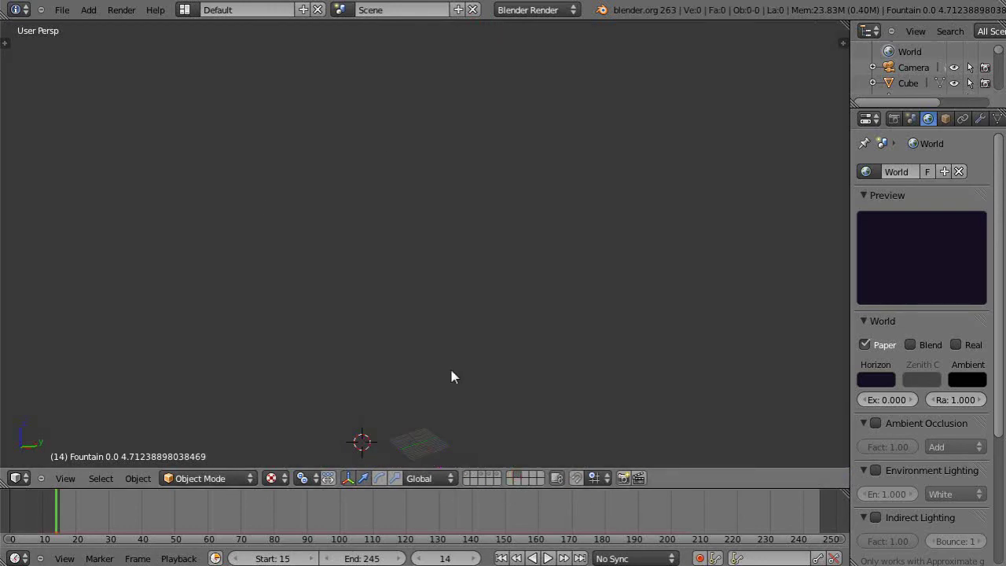
pyautogui.moveTo(451, 376); pyautogui.dragTo(410, 306, button='middle')
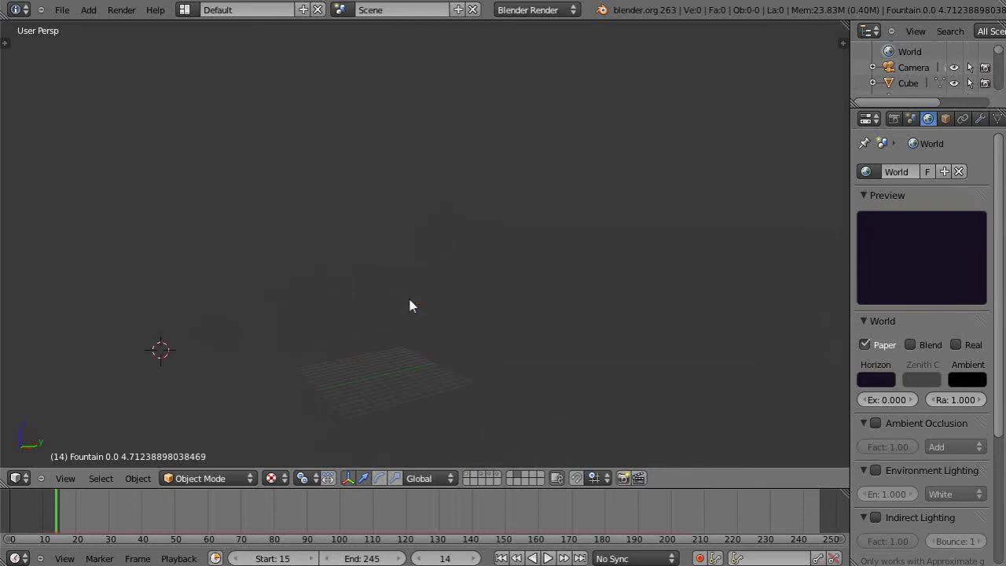
# Snap the 3D cursor to the world origin and add a Plane there
pyautogui.hotkey('shift', 's')
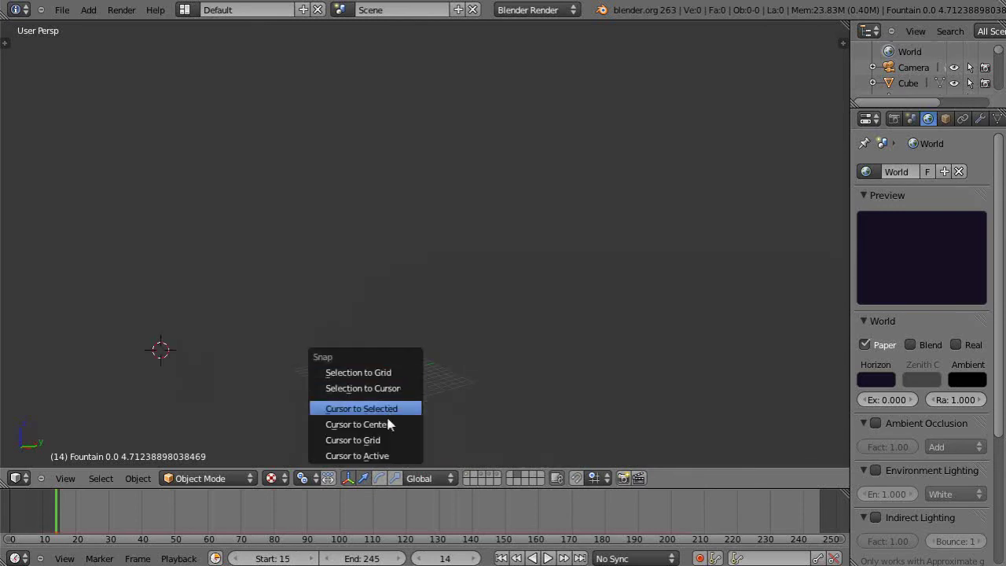
pyautogui.click(386, 423)
pyautogui.moveTo(393, 405)
pyautogui.mouseDown(button='middle')
pyautogui.moveTo(415, 366)
pyautogui.moveTo(402, 408)
pyautogui.mouseUp(button='middle')
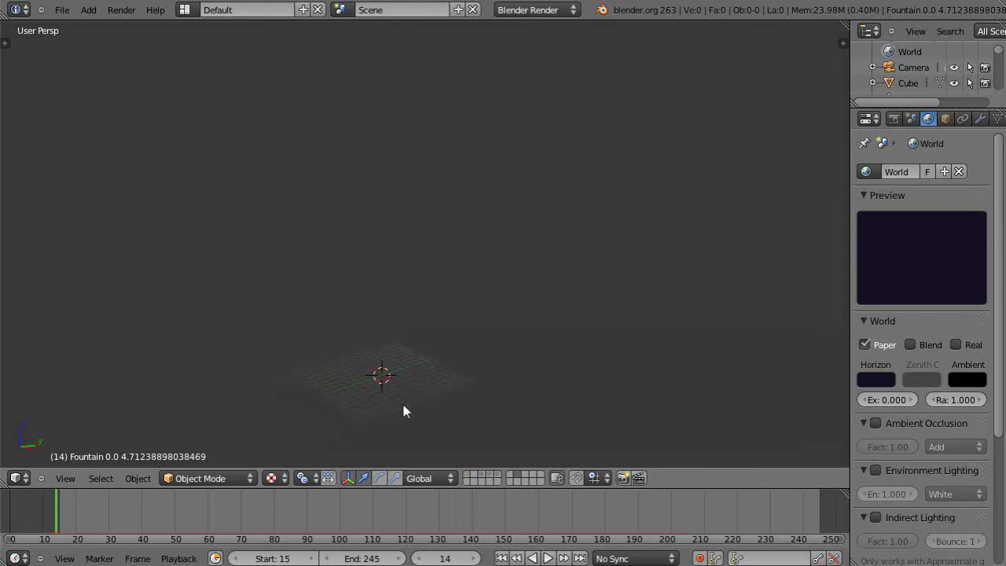
pyautogui.hotkey('shift', 'a')
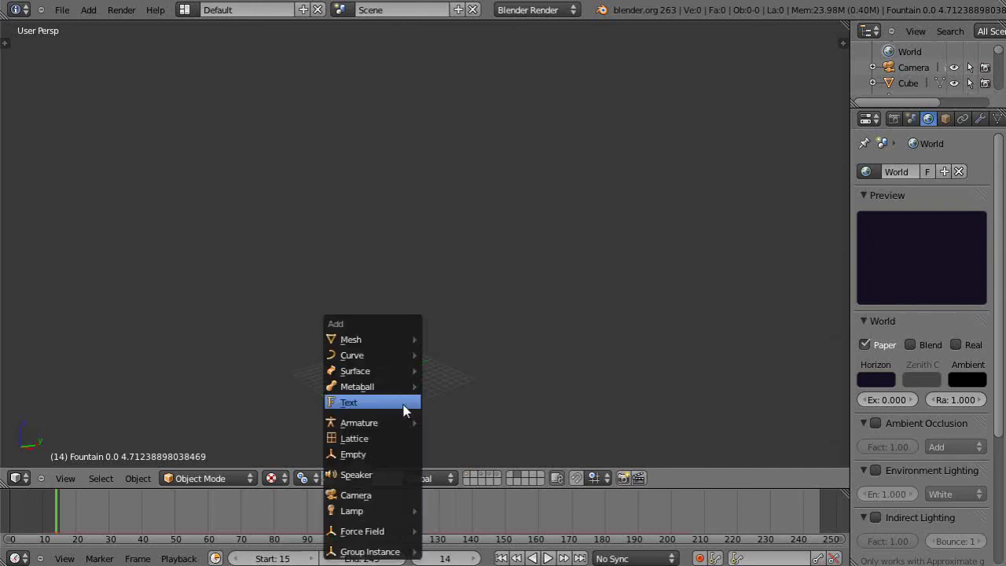
pyautogui.moveTo(389, 340)
pyautogui.click(448, 341)
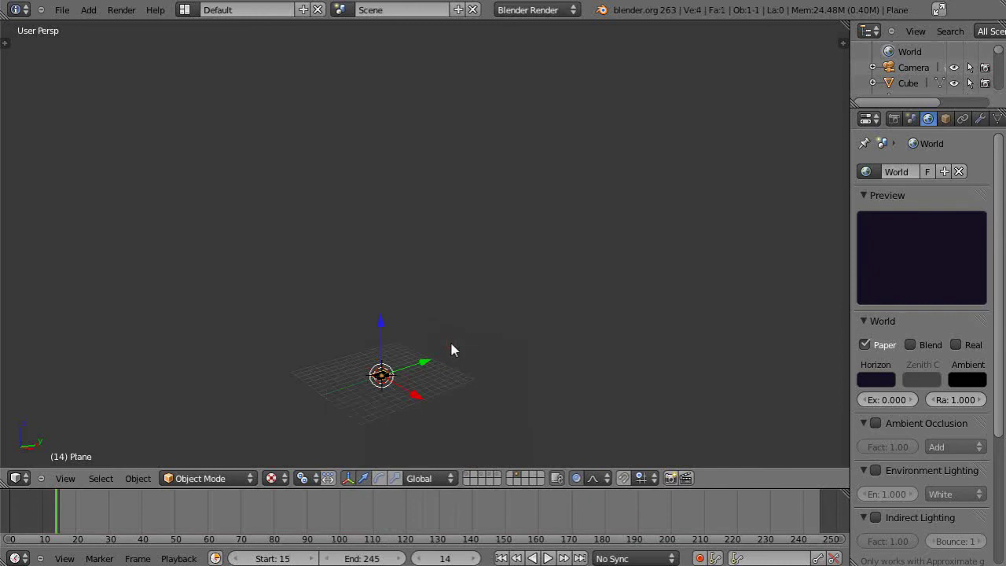
# Frame the plane and add a Point lamp above it
pyautogui.press('KP_Decimal')
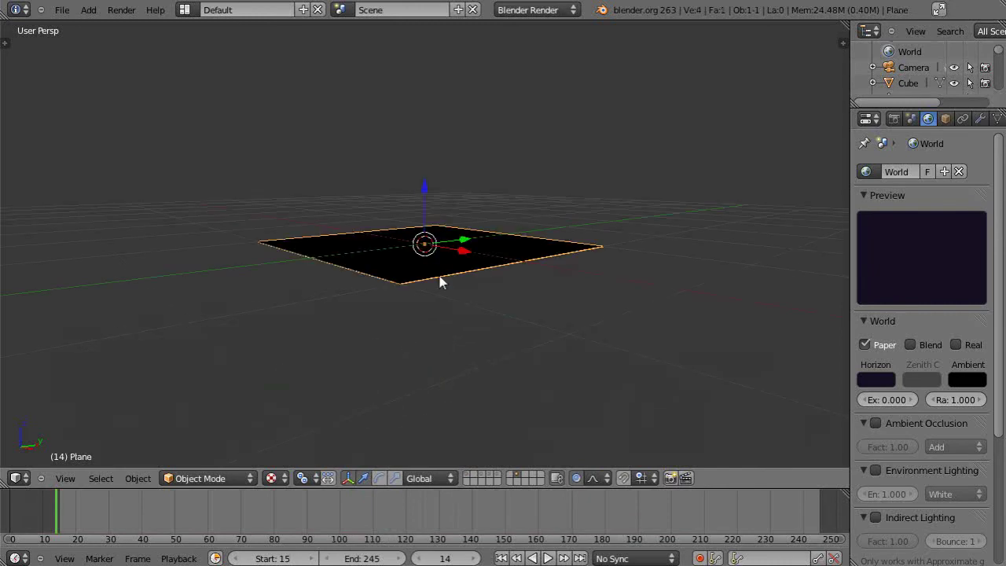
pyautogui.moveTo(440, 276); pyautogui.dragTo(448, 130, button='middle')
pyautogui.click(445, 102)
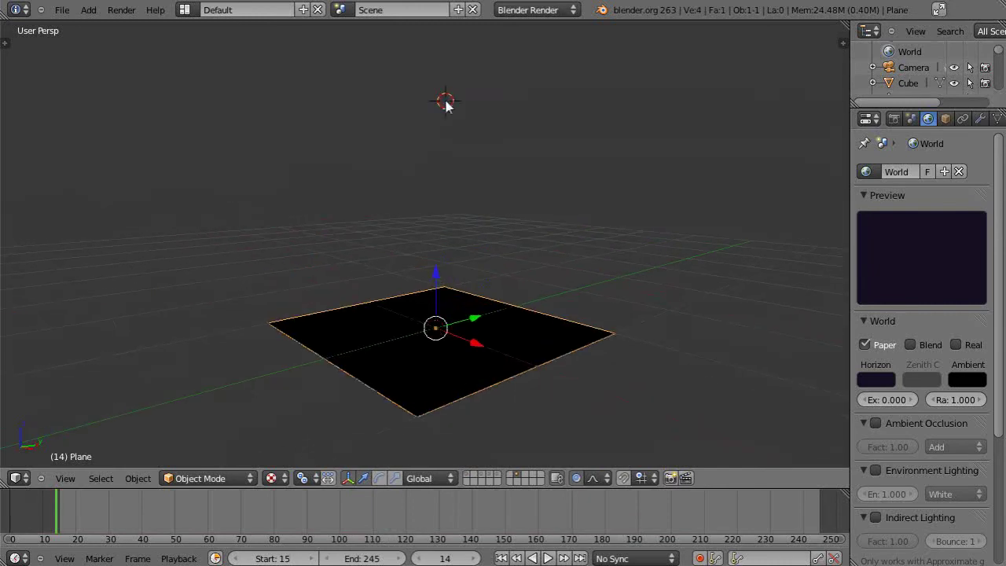
pyautogui.hotkey('shift', 'a')
pyautogui.moveTo(441, 273)
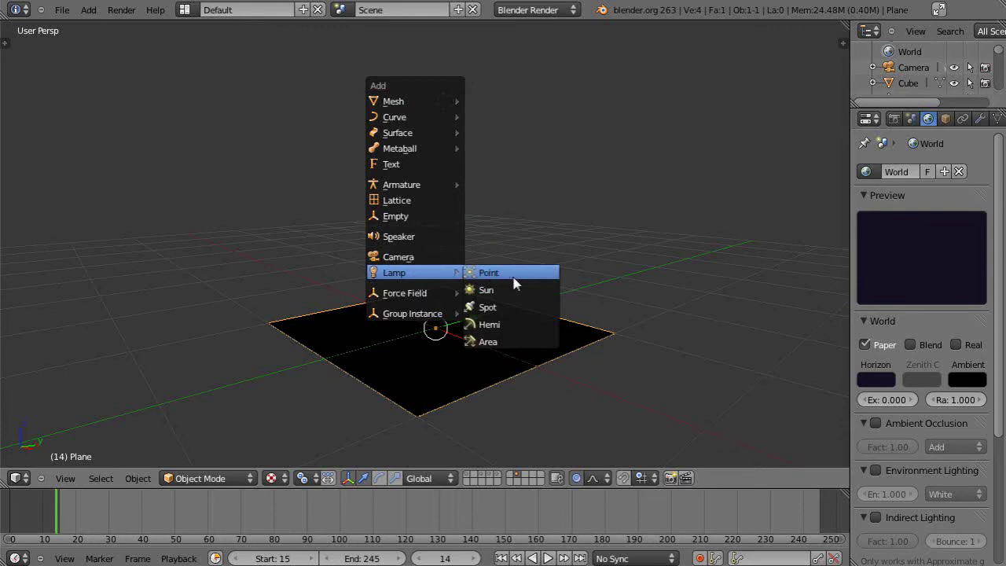
pyautogui.click(512, 281)
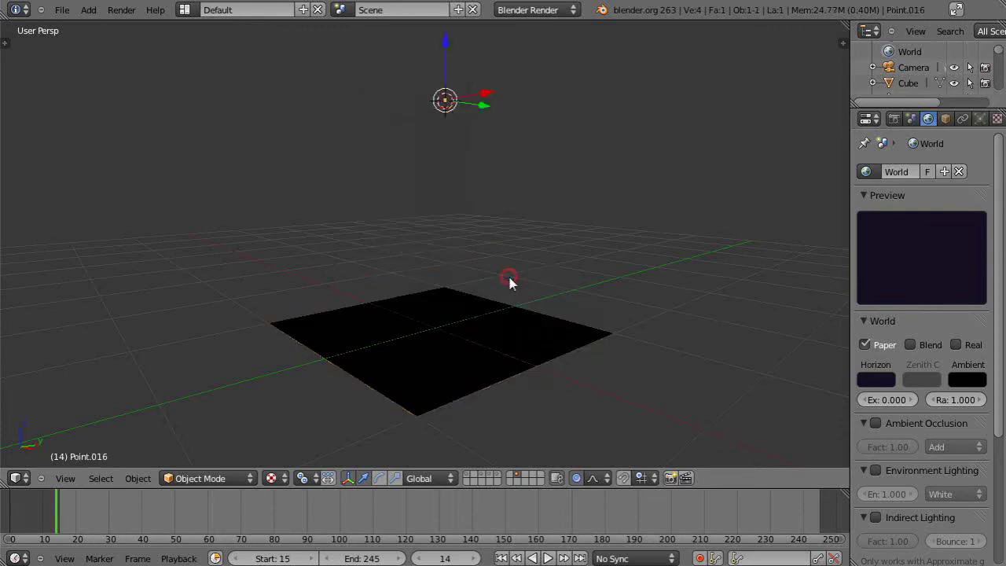
# Select the plane and raise it slightly along the Z axis
pyautogui.rightClick(460, 305)
pyautogui.click(440, 274)
pyautogui.press('g')
pyautogui.press('z')
pyautogui.click(439, 268)
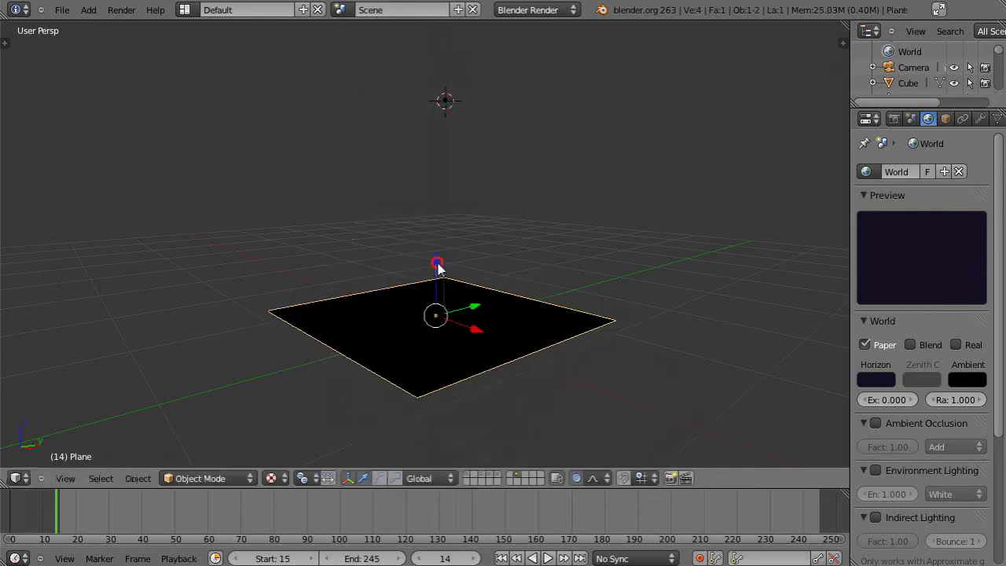
pyautogui.scroll(-2, 445, 191)
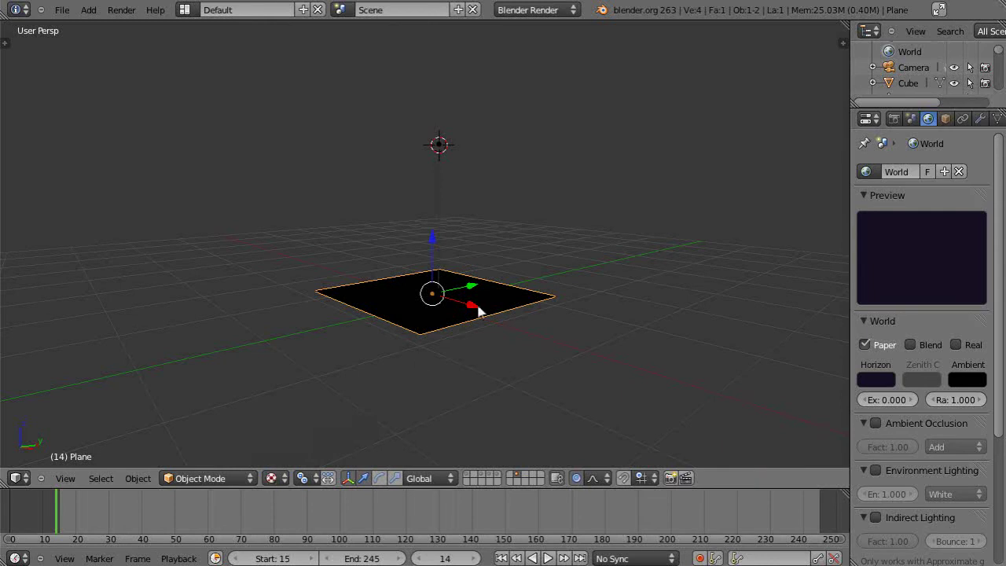
pyautogui.scroll(2, 486, 302)
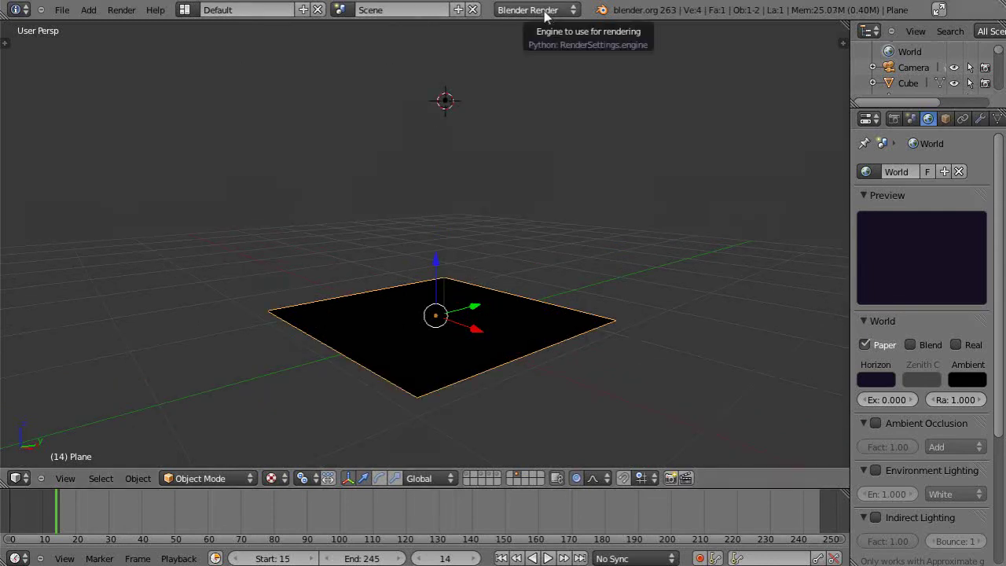
pyautogui.scroll(-4, 597, 267)
pyautogui.scroll(3, 563, 323)
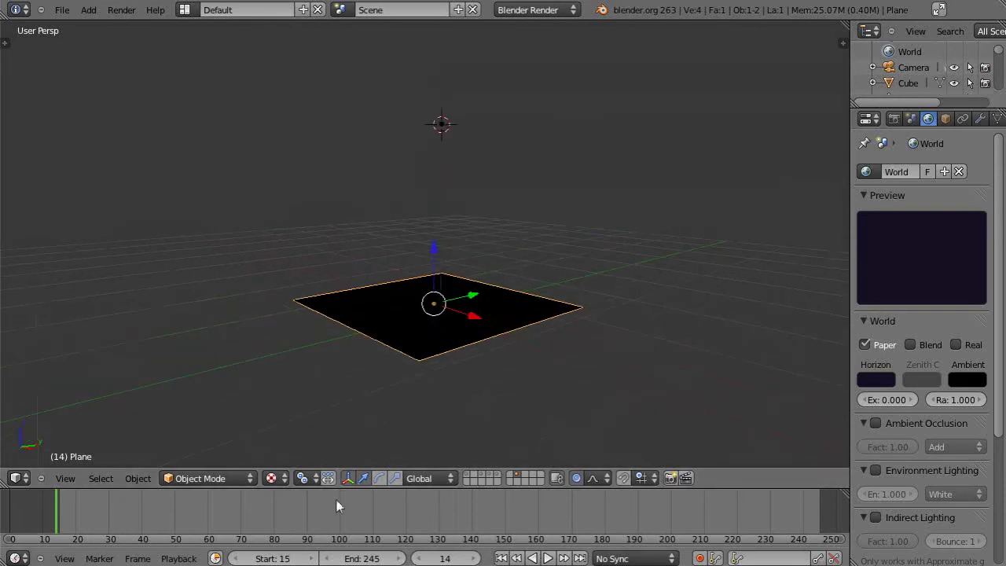
# Toggle wireframe shading and orbit to inspect the plane from several angles
pyautogui.press('z')
pyautogui.moveTo(400, 332); pyautogui.dragTo(415, 349, button='middle')
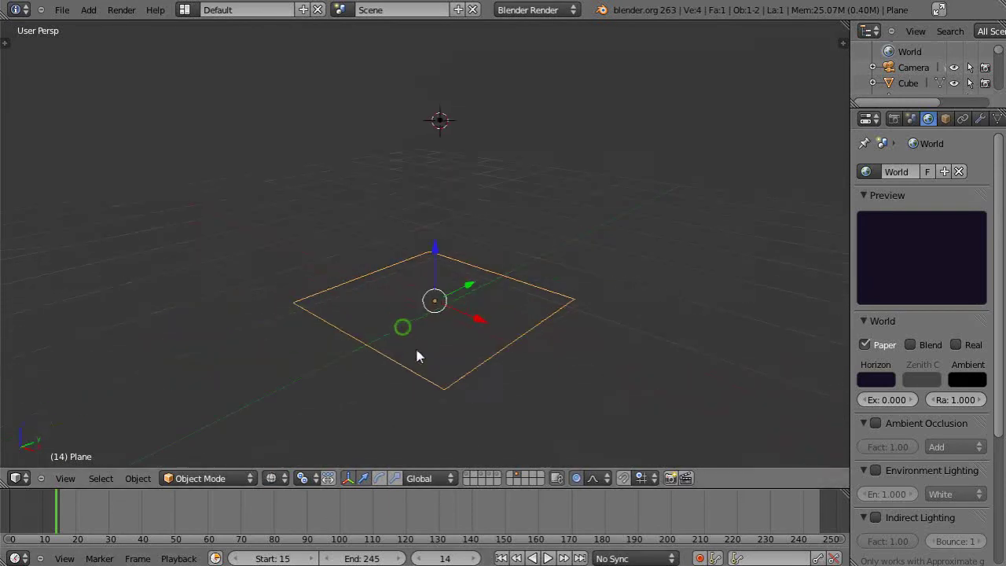
pyautogui.press('z')
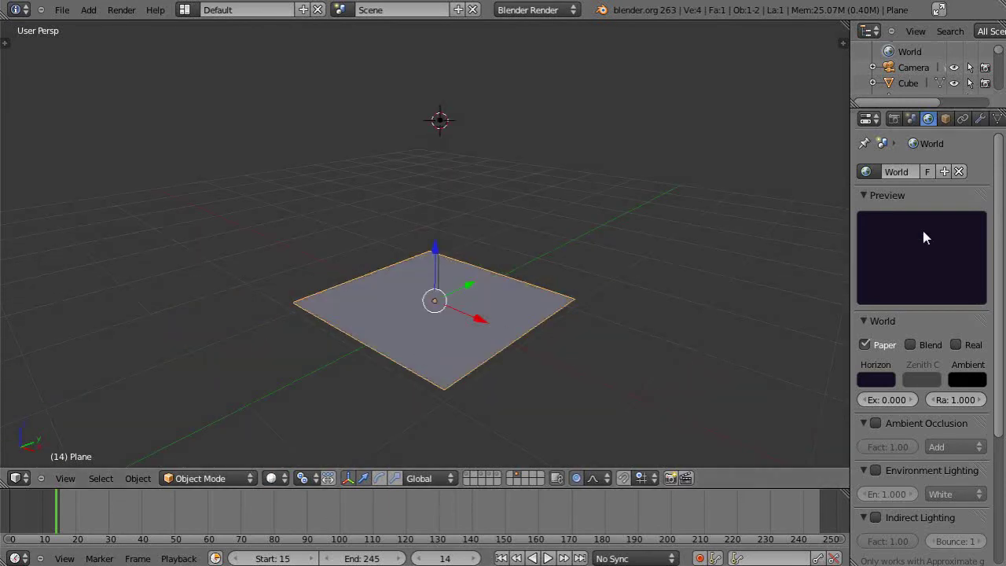
pyautogui.scroll(2, 530, 337)
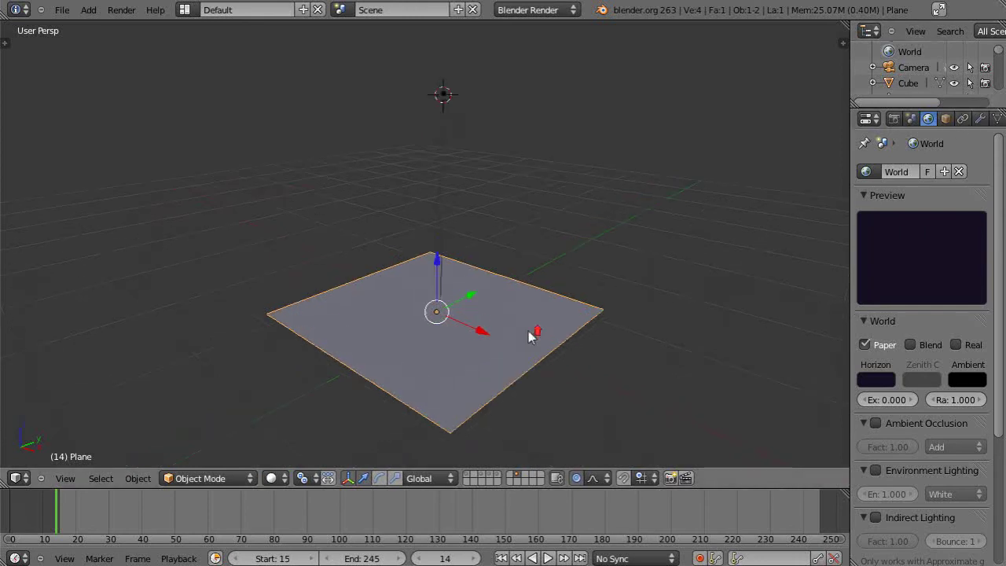
pyautogui.scroll(-2, 469, 338)
pyautogui.moveTo(474, 332); pyautogui.dragTo(491, 462, button='middle')
pyautogui.scroll(3, 514, 375)
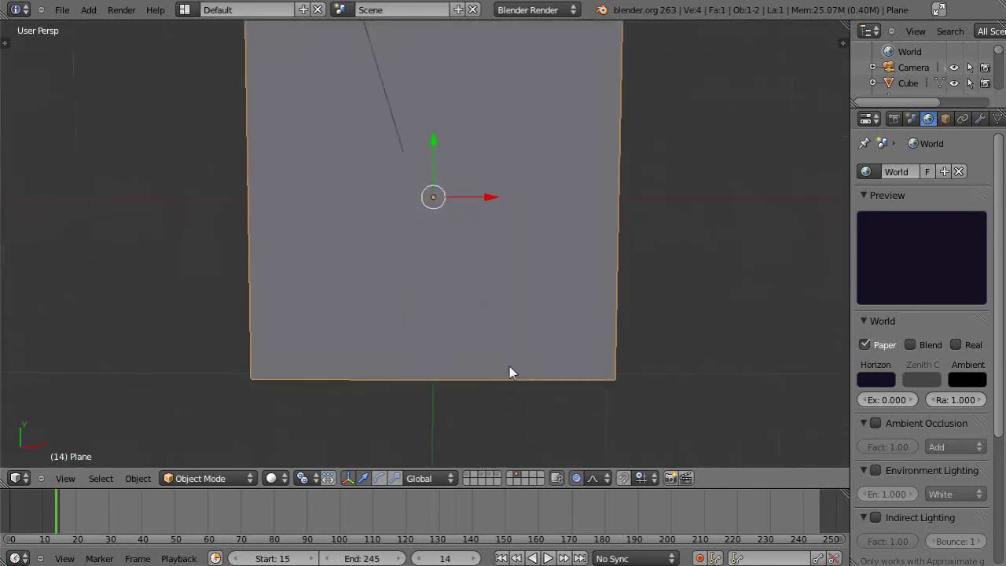
pyautogui.moveTo(504, 362); pyautogui.dragTo(527, 404, button='middle')
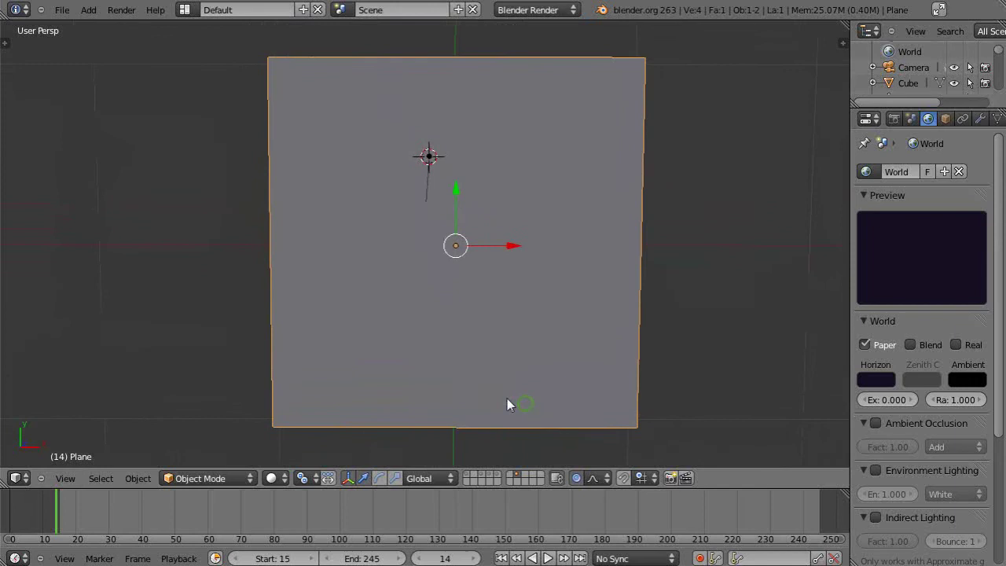
# Enter Edit Mode and subdivide the plane twice
pyautogui.press('Tab')
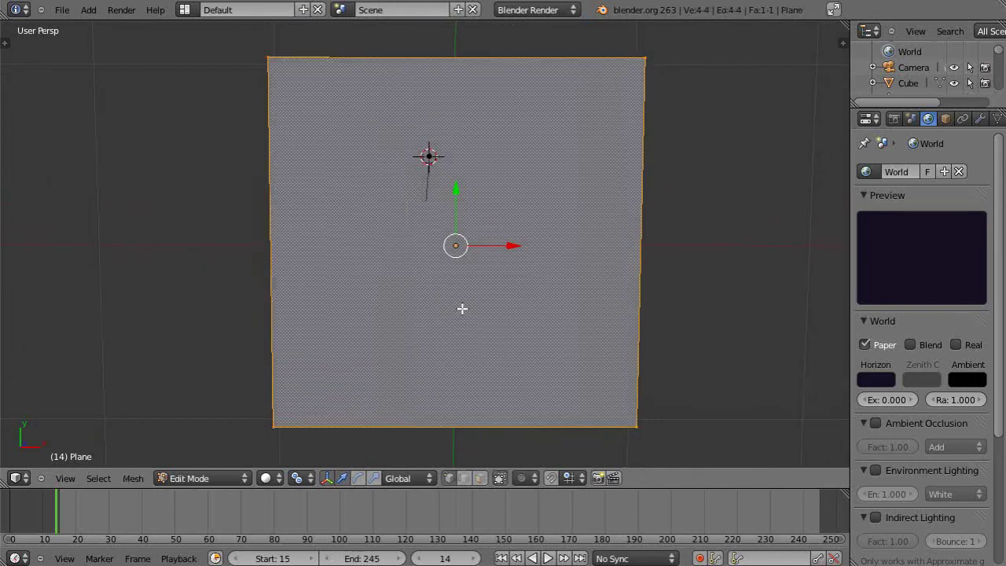
pyautogui.press('w')
pyautogui.click(449, 299)
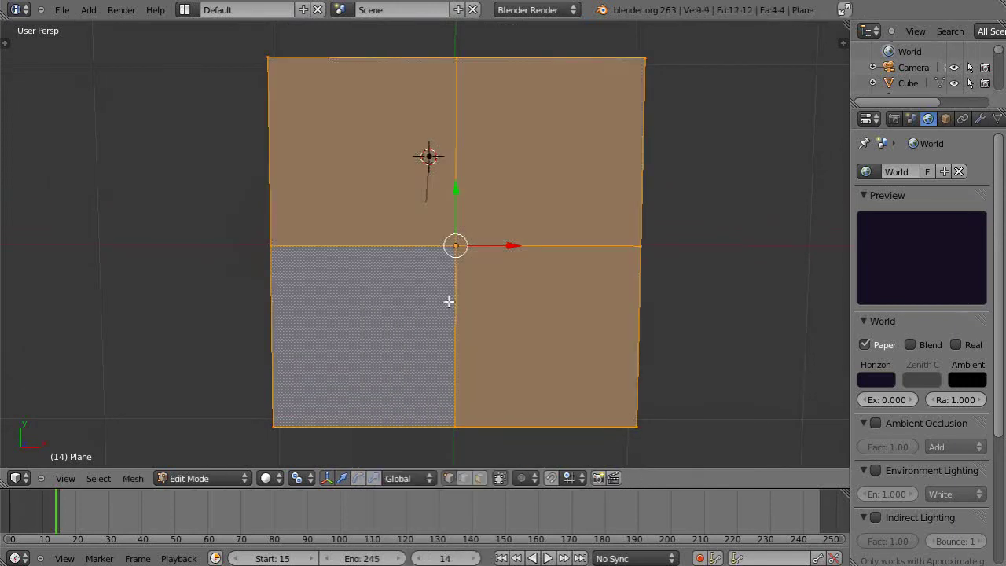
pyautogui.press('w')
pyautogui.click(448, 300)
# Keep subdividing to a 128×128 grid (16,641 vertices), deselect all, and return to Object Mode
pyautogui.hotkey('shift', 'r')
pyautogui.press('w')
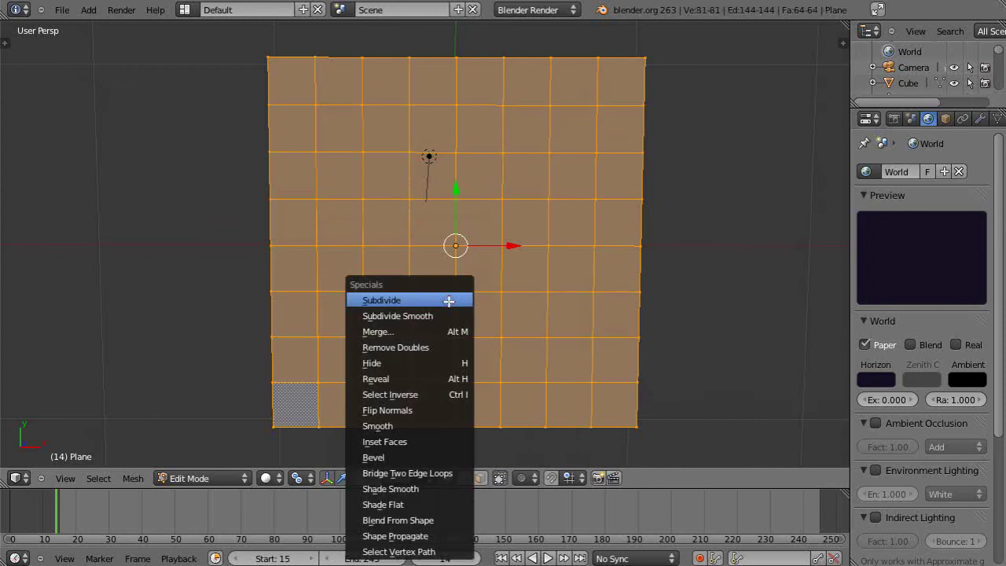
pyautogui.click(449, 299)
pyautogui.press('w')
pyautogui.click(449, 299)
pyautogui.press('w')
pyautogui.click(449, 300)
pyautogui.press('w')
pyautogui.click(449, 300)
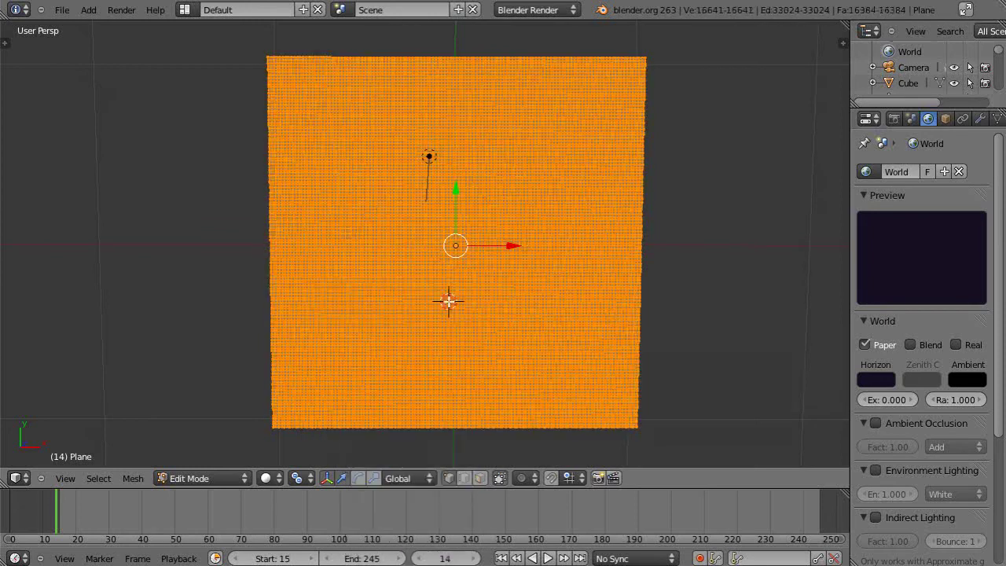
pyautogui.press('a')
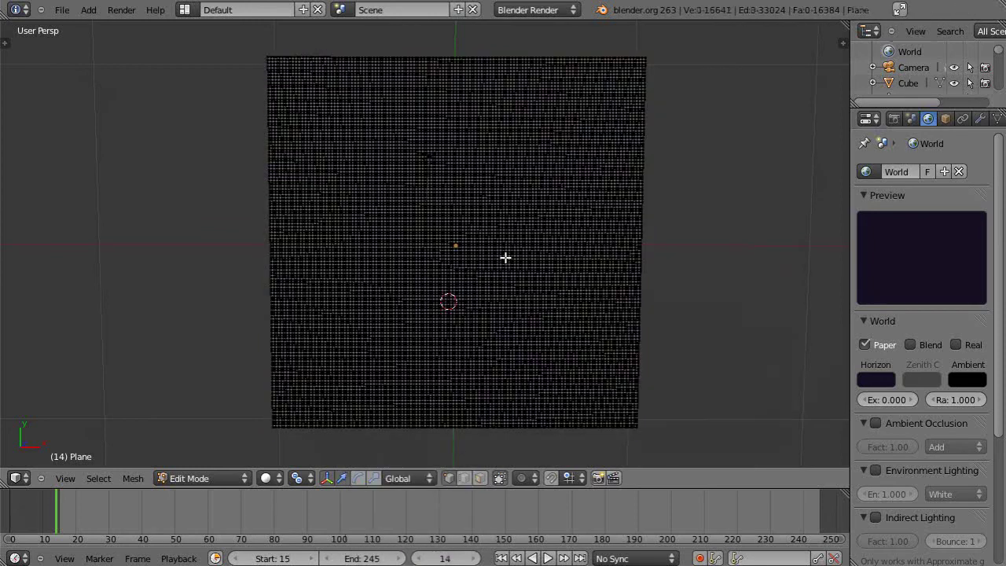
pyautogui.press('Tab')
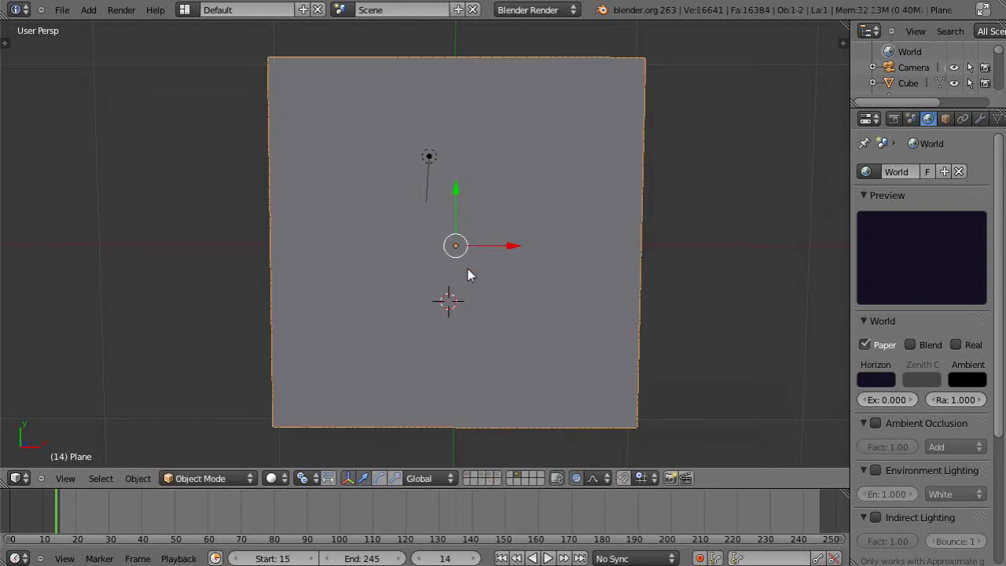
# Switch the plane into Sculpt Mode and show the brush tool panel
pyautogui.scroll(2, 466, 285)
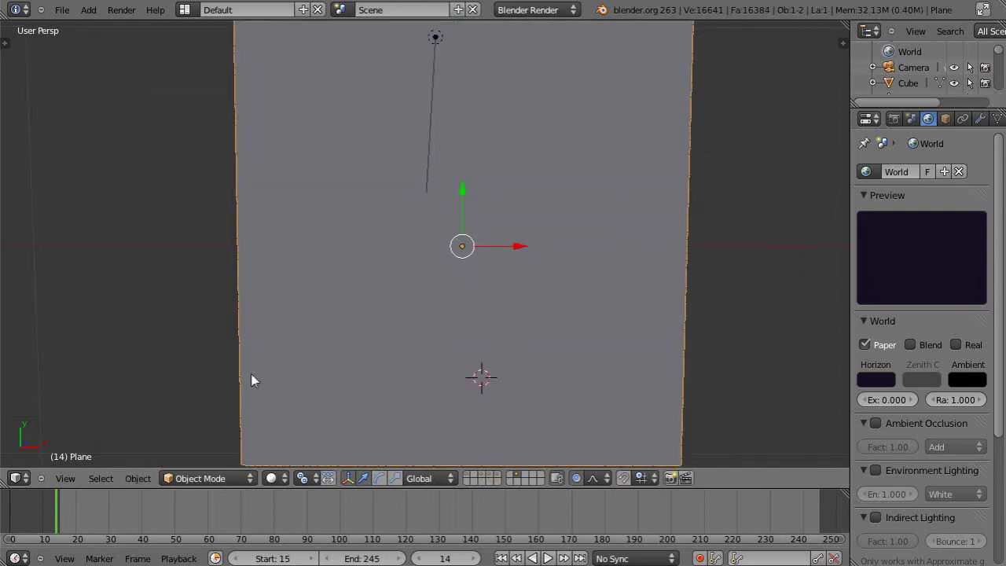
pyautogui.click(215, 480)
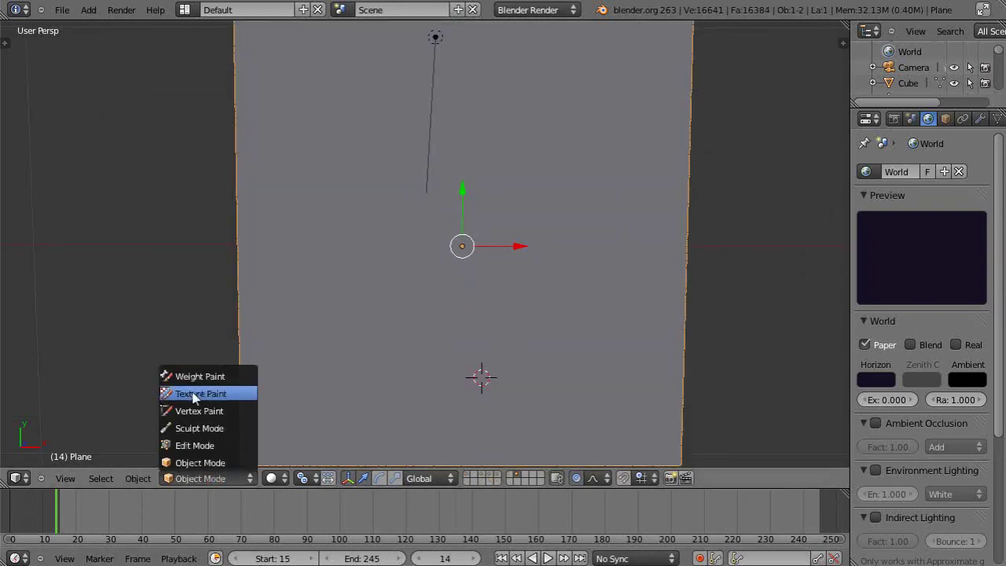
pyautogui.click(200, 429)
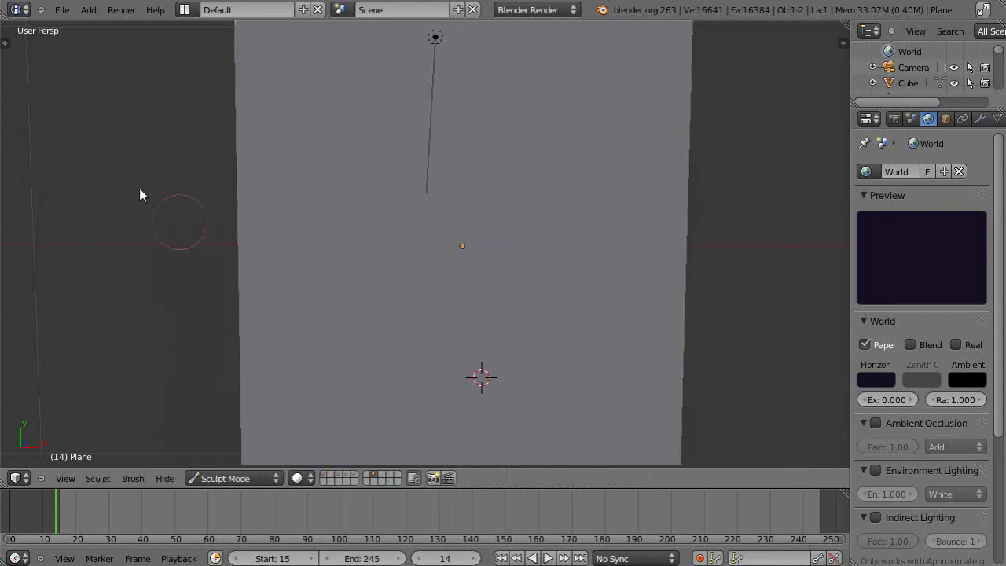
pyautogui.press('t')
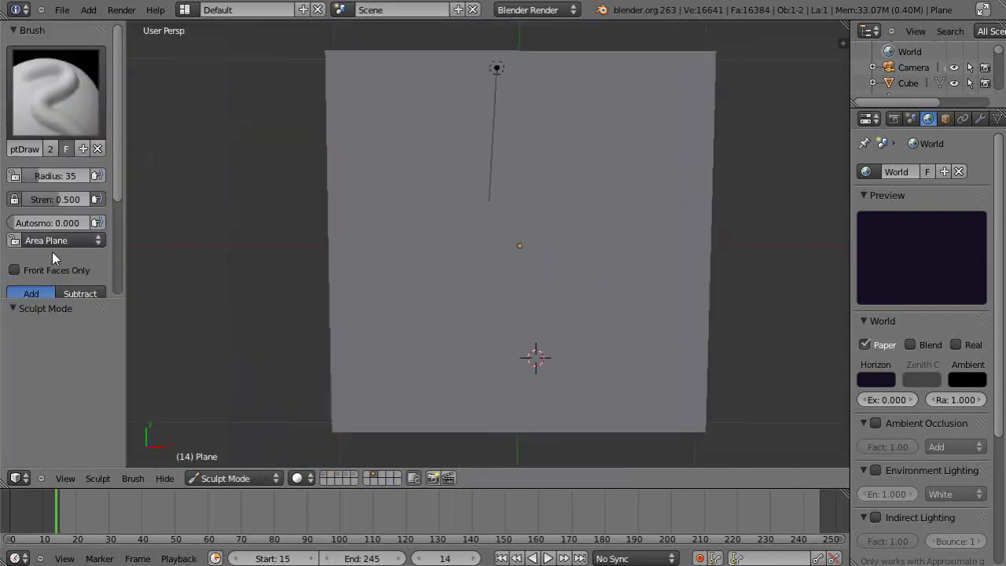
# Set brush Radius to 3 and Strength to 1.000, then sculpt a short test stroke near the top-left
pyautogui.click(64, 181)
pyautogui.press('BackSpace')
pyautogui.write('3')
pyautogui.press('Return')
pyautogui.moveTo(56, 199); pyautogui.dragTo(125, 213)
pyautogui.scroll(1, 502, 302)
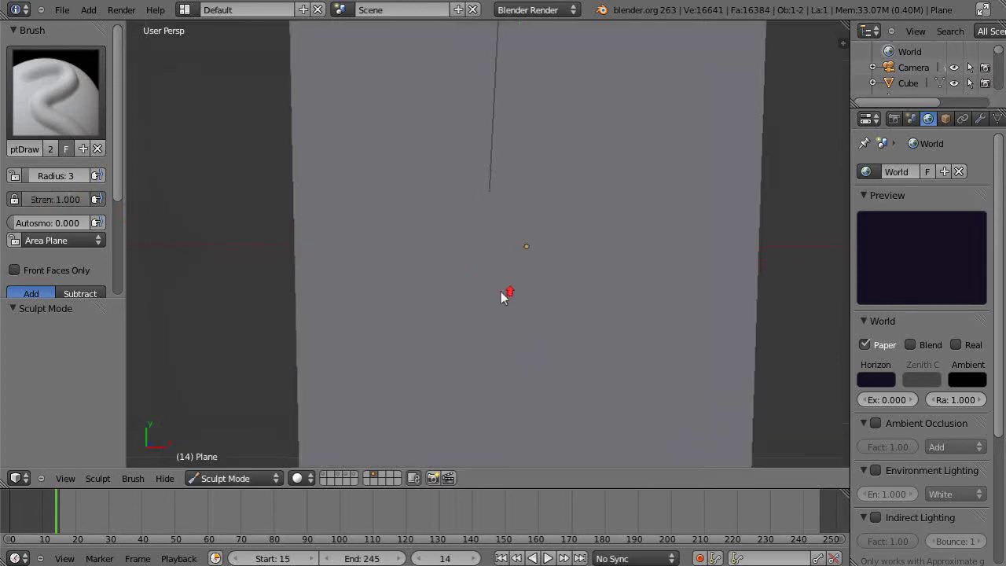
pyautogui.scroll(-1, 501, 292)
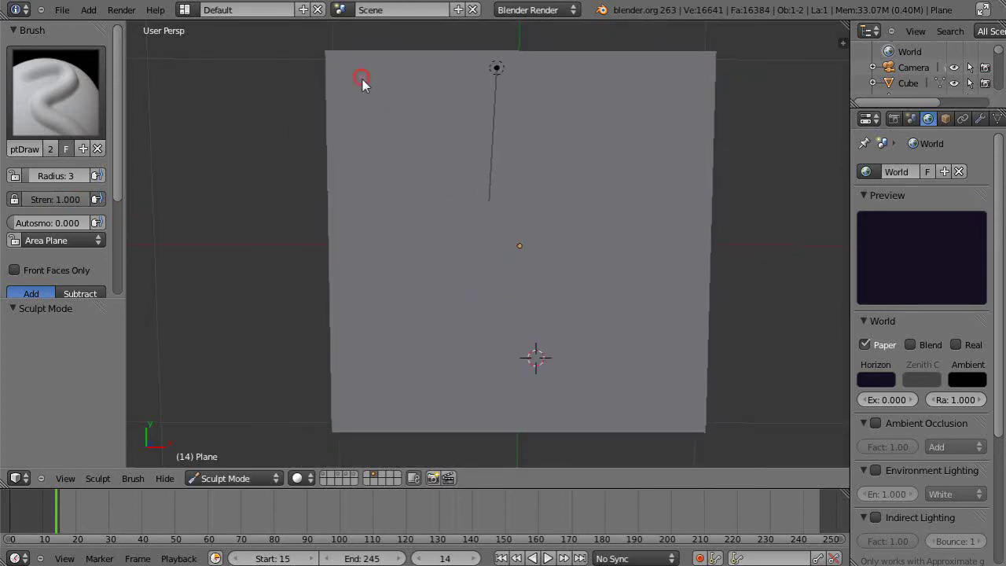
pyautogui.moveTo(362, 78); pyautogui.dragTo(363, 102)
pyautogui.scroll(1, 467, 249)
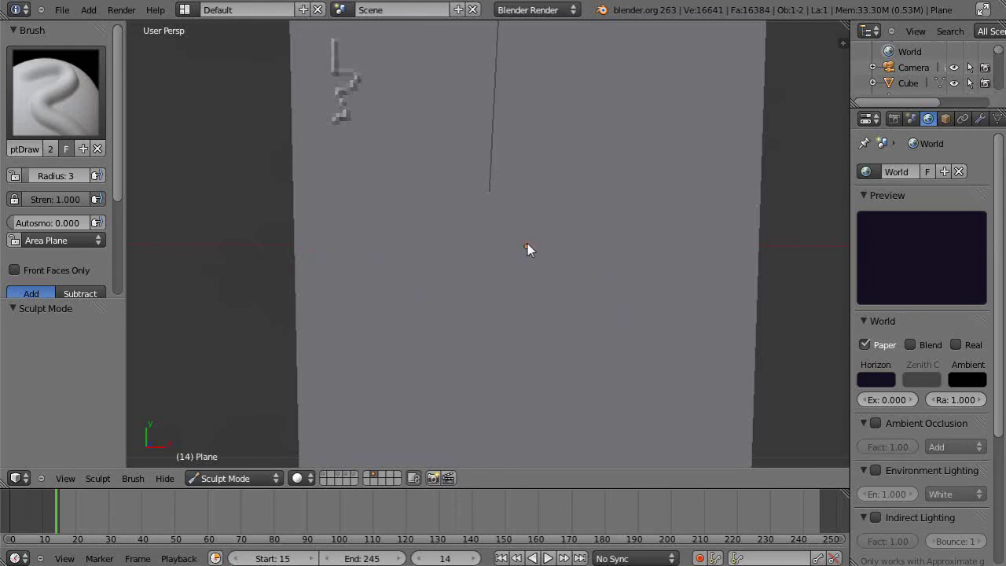
# In Top Ortho view with a taller viewport, undo the test scribble and sculpt a horizontal line across the middle
pyautogui.press('KP_7')
pyautogui.press('KP_5')
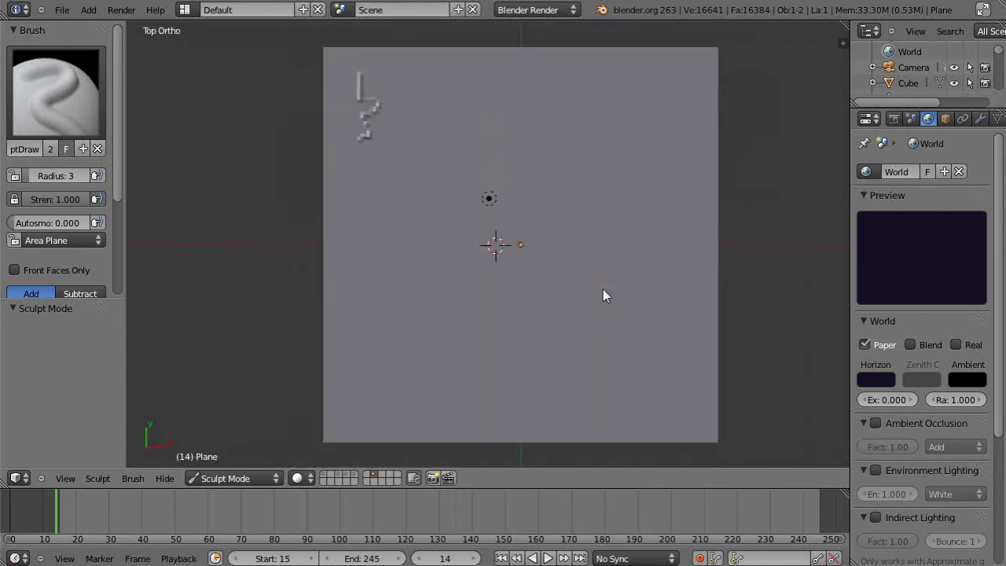
pyautogui.scroll(1, 606, 289)
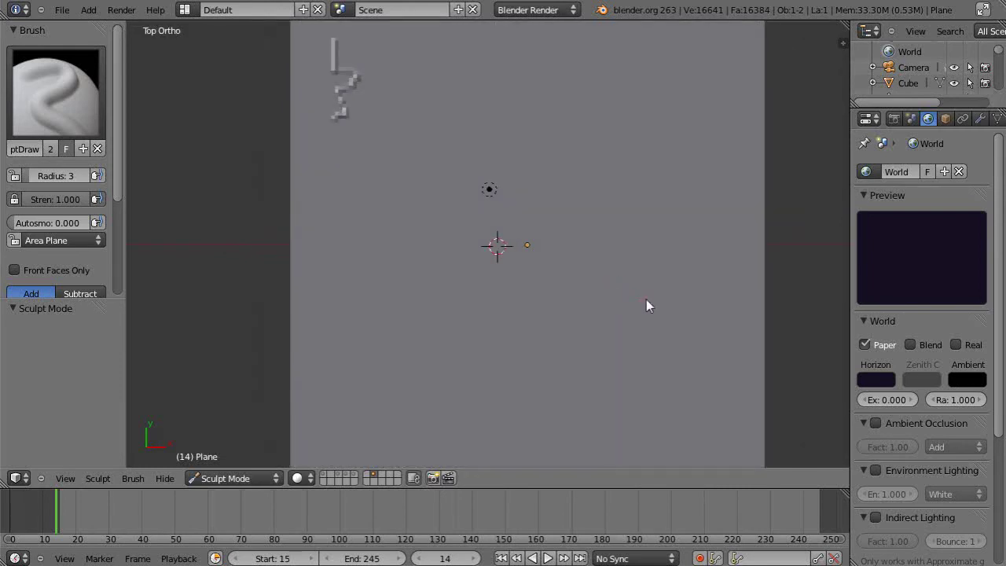
pyautogui.moveTo(516, 487); pyautogui.dragTo(520, 530)
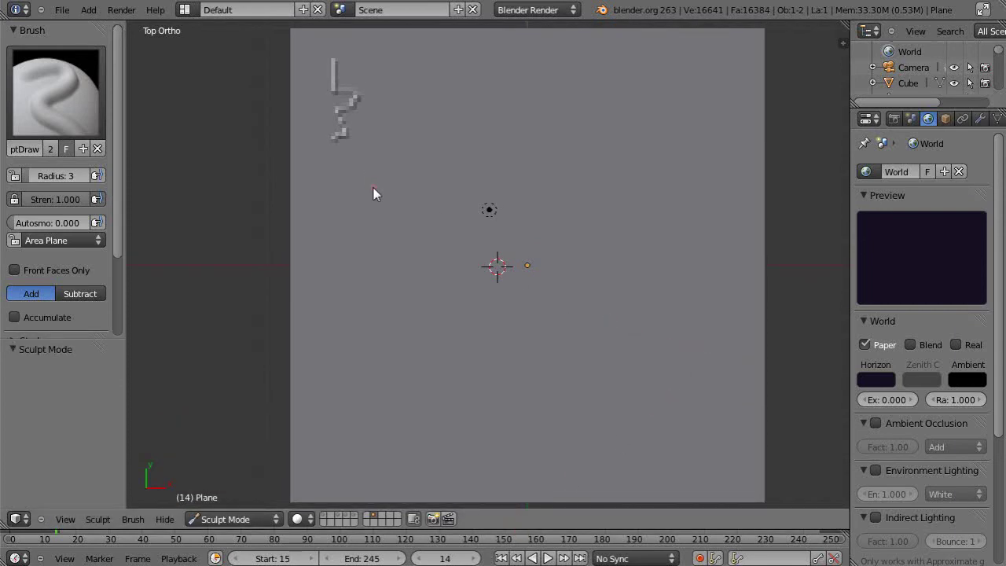
pyautogui.hotkey('ctrl', 'z')
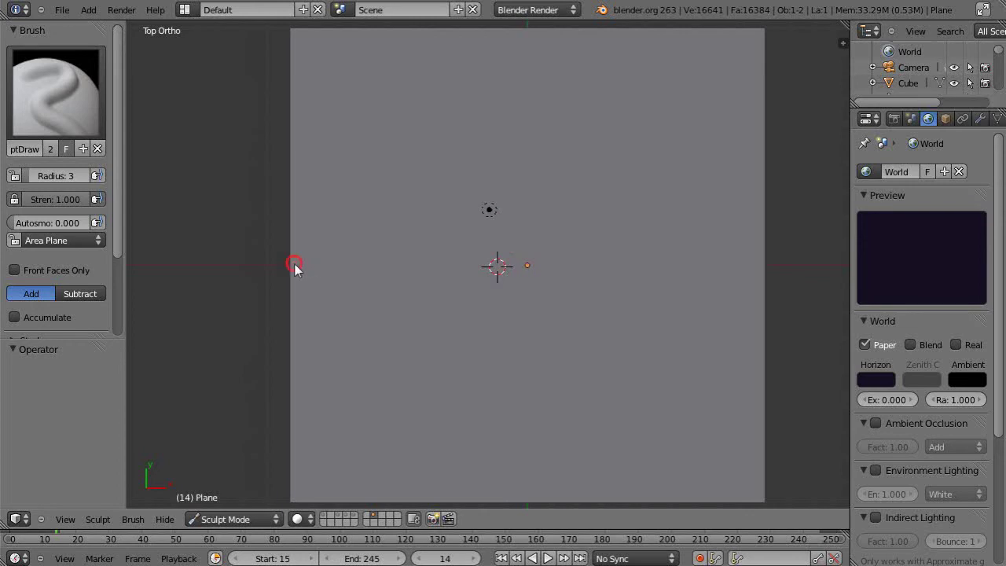
pyautogui.moveTo(295, 267); pyautogui.dragTo(540, 267)
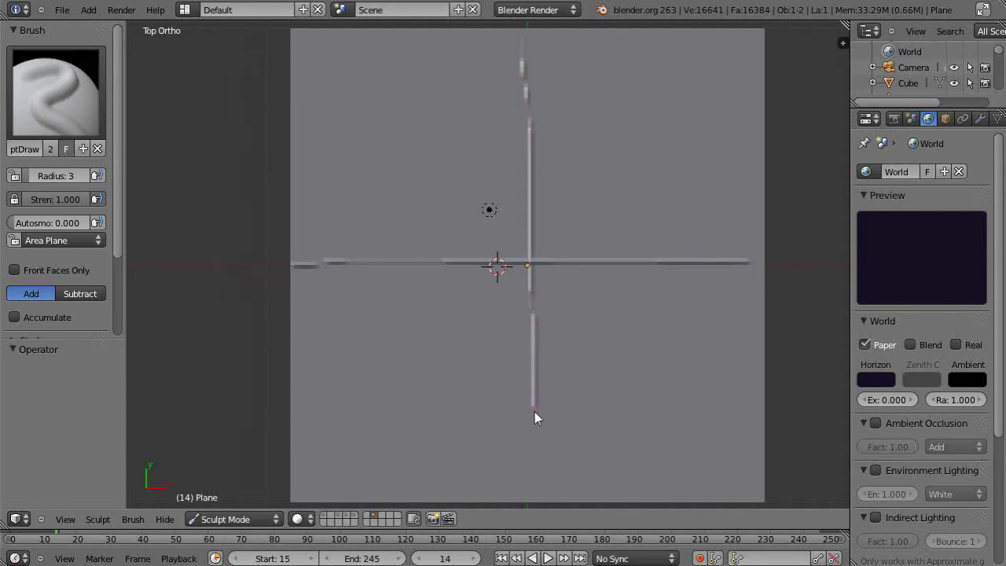
# Extend the vertical axis downward, sculpt a Y label at its top and an x at the right end
pyautogui.click(533, 475)
pyautogui.click(552, 60)
pyautogui.moveTo(544, 45); pyautogui.dragTo(550, 56)
pyautogui.click(566, 46)
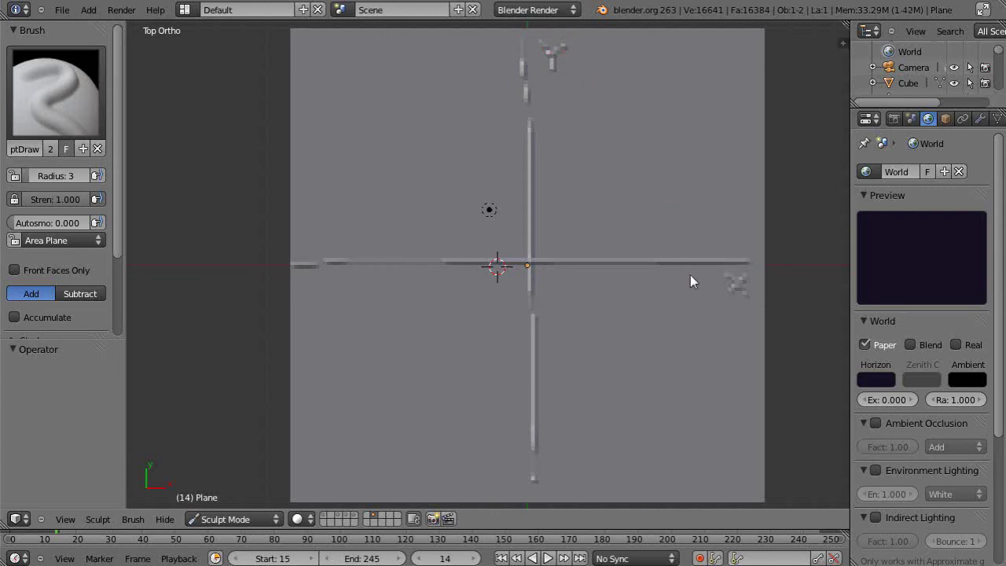
pyautogui.click(727, 296)
# Sculpt three tick marks along the positive horizontal axis
pyautogui.click(563, 252)
pyautogui.click(605, 255)
pyautogui.click(603, 270)
pyautogui.click(642, 255)
pyautogui.click(640, 269)
# Sculpt tick marks along the positive vertical axis and dab the point 3+2i in the upper right
pyautogui.click(526, 231)
pyautogui.click(525, 206)
pyautogui.click(525, 207)
pyautogui.click(524, 181)
pyautogui.click(535, 182)
pyautogui.click(610, 227)
pyautogui.click(640, 208)
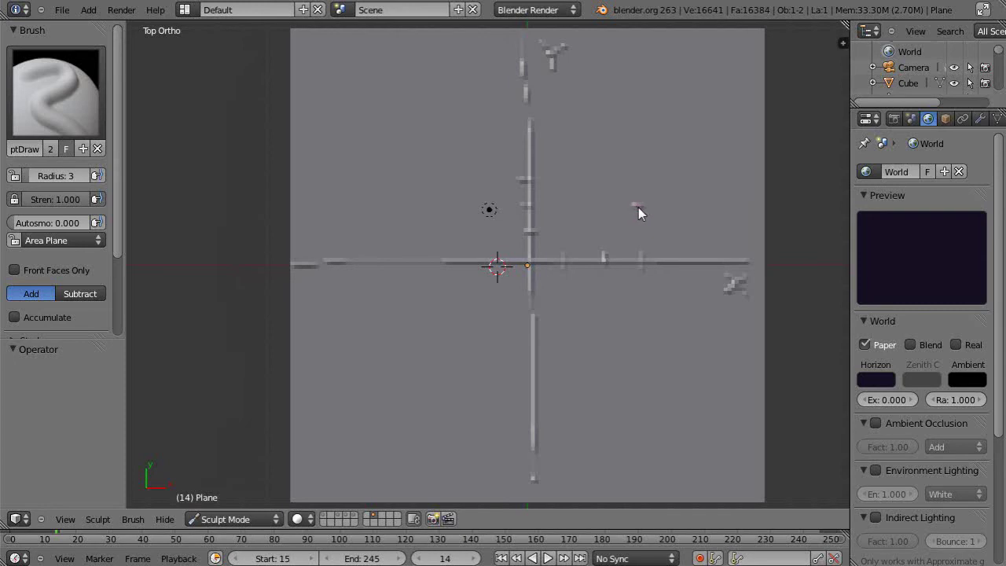
pyautogui.click(638, 208)
# Sculpt the 3+2i label beside its point on the plane
pyautogui.moveTo(653, 236); pyautogui.dragTo(661, 216)
pyautogui.moveTo(681, 220); pyautogui.dragTo(678, 225)
pyautogui.moveTo(700, 217)
pyautogui.mouseDown()
pyautogui.moveTo(705, 206)
pyautogui.moveTo(707, 238)
pyautogui.mouseUp()
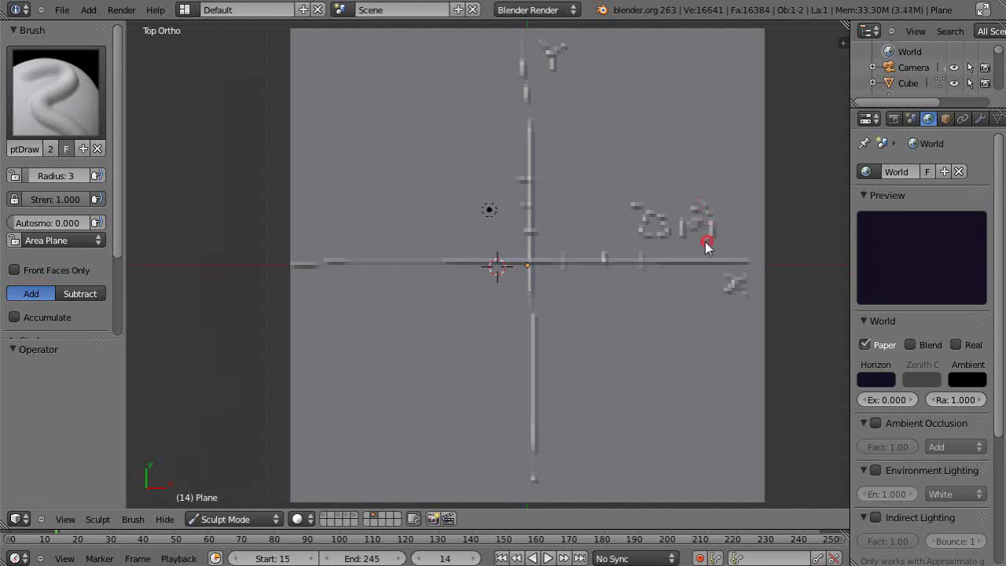
# Set the brush radius to 4 and sculpt a small mark near the bottom-left corner
pyautogui.click(98, 176)
pyautogui.click(76, 175)
pyautogui.write('8')
pyautogui.press('Return')
pyautogui.moveTo(311, 475)
pyautogui.mouseDown()
pyautogui.moveTo(321, 476)
pyautogui.moveTo(310, 472)
pyautogui.moveTo(311, 481)
pyautogui.mouseUp()
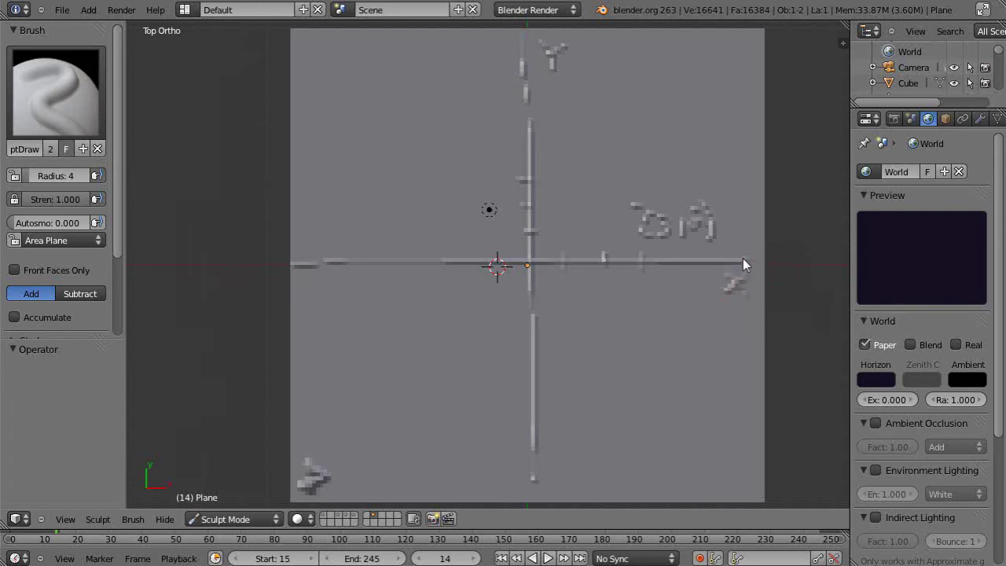
# Add the e after the sculpted R so the real-axis label reads Re
pyautogui.click(688, 327)
pyautogui.click(714, 339)
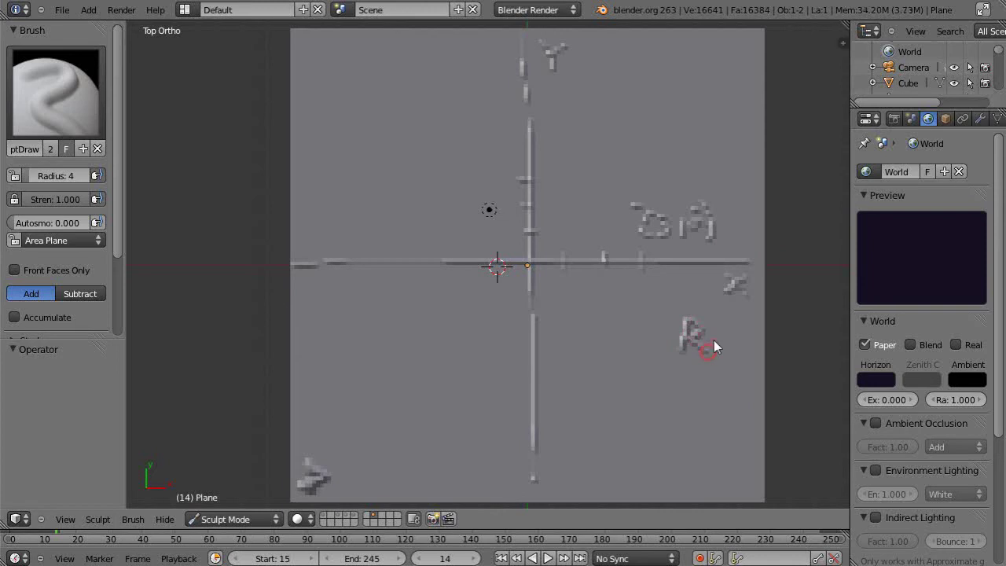
pyautogui.moveTo(712, 356)
pyautogui.mouseDown()
pyautogui.moveTo(713, 337)
pyautogui.moveTo(717, 351)
pyautogui.mouseUp()
# Sculpt the Im label beside the imaginary axis
pyautogui.moveTo(445, 45)
pyautogui.mouseDown()
pyautogui.moveTo(445, 72)
pyautogui.moveTo(436, 45)
pyautogui.moveTo(459, 46)
pyautogui.mouseUp()
pyautogui.click(458, 71)
pyautogui.click(468, 66)
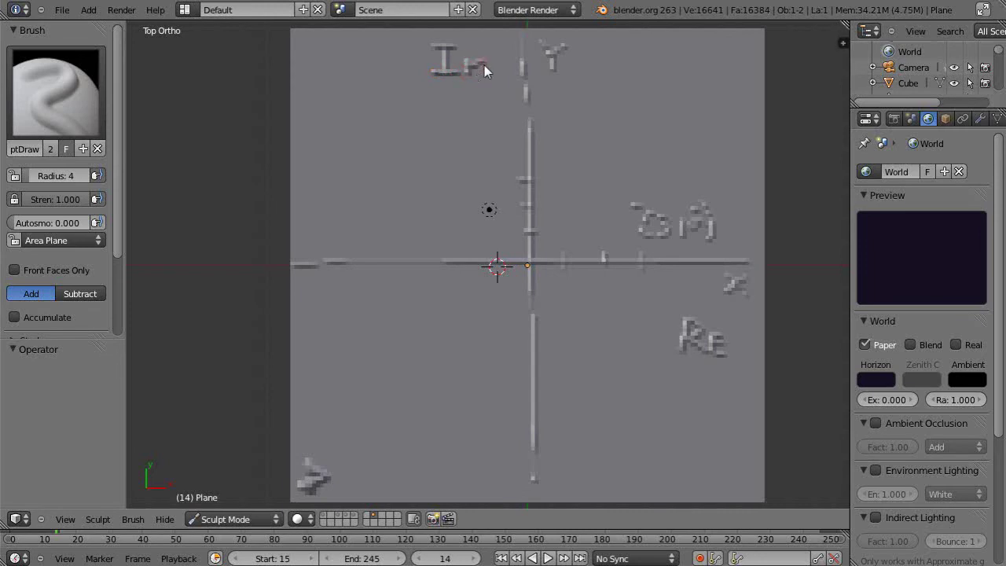
pyautogui.click(486, 74)
# Stroke the 2 and i to complete 3+2i at upper right, then add a dash below it
pyautogui.click(612, 86)
pyautogui.moveTo(627, 112)
pyautogui.mouseDown()
pyautogui.moveTo(618, 122)
pyautogui.moveTo(611, 114)
pyautogui.moveTo(644, 106)
pyautogui.mouseUp()
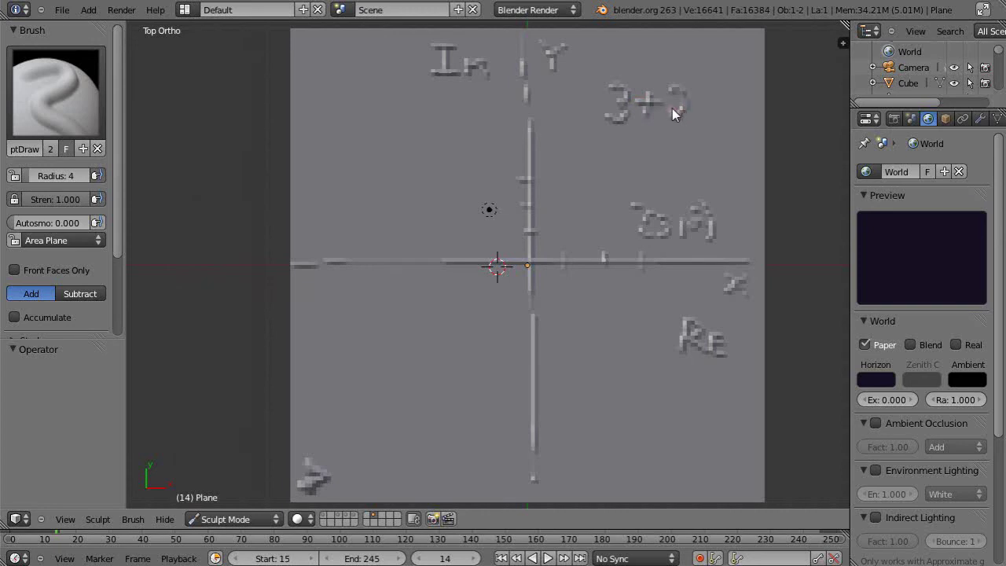
pyautogui.moveTo(704, 102); pyautogui.dragTo(703, 116)
pyautogui.click(633, 205)
pyautogui.moveTo(608, 138); pyautogui.dragTo(620, 142)
# Sculpt a short vertical stroke near the plane's bottom right
pyautogui.moveTo(593, 457)
pyautogui.mouseDown()
pyautogui.moveTo(594, 468)
pyautogui.moveTo(592, 445)
pyautogui.mouseUp()
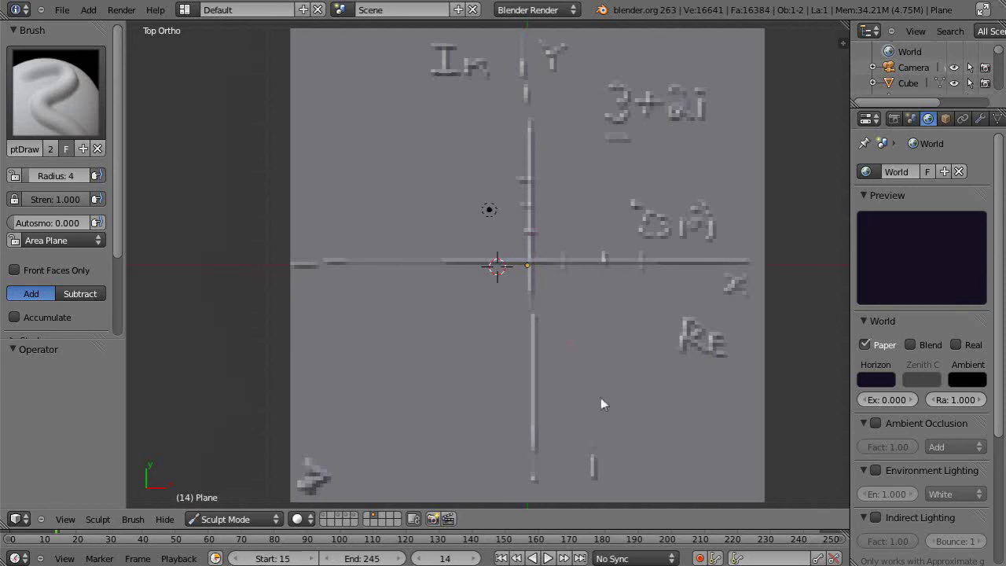
# Sculpt the i·i = i² part of the note at the bottom right
pyautogui.click(591, 445)
pyautogui.click(618, 468)
pyautogui.moveTo(636, 460); pyautogui.dragTo(638, 477)
pyautogui.click(633, 445)
pyautogui.moveTo(651, 471); pyautogui.dragTo(685, 480)
pyautogui.click(686, 458)
pyautogui.moveTo(694, 441); pyautogui.dragTo(700, 454)
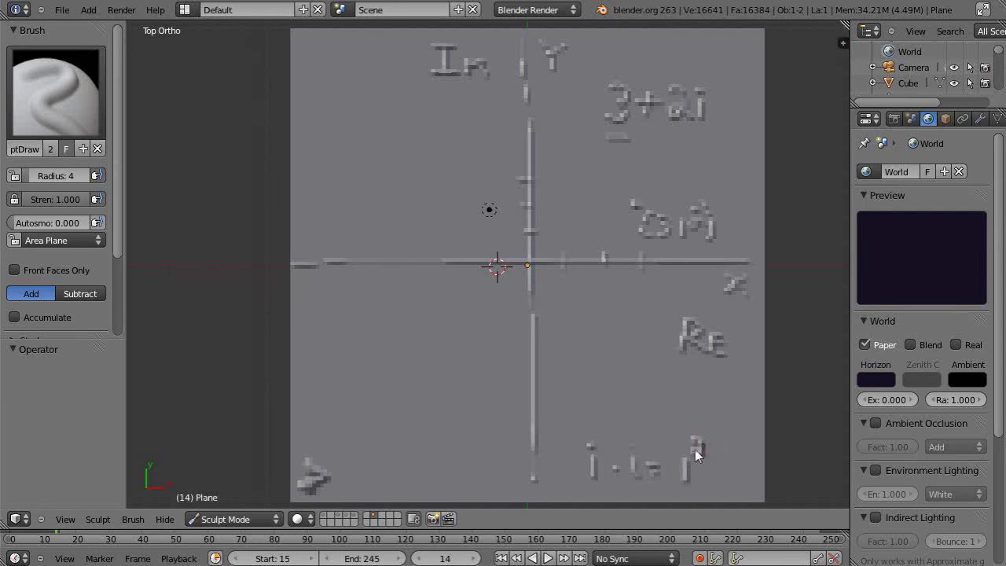
pyautogui.click(705, 451)
# Finish the note with = -1, sculpting the minus and the 1
pyautogui.moveTo(711, 474); pyautogui.dragTo(720, 476)
pyautogui.click(735, 472)
pyautogui.click(734, 472)
pyautogui.click(752, 462)
pyautogui.moveTo(752, 472); pyautogui.dragTo(752, 487)
pyautogui.click(750, 460)
pyautogui.click(741, 470)
# Sculpt i(3+2i) as the first line in the lower left
pyautogui.moveTo(327, 341); pyautogui.dragTo(324, 359)
pyautogui.click(324, 326)
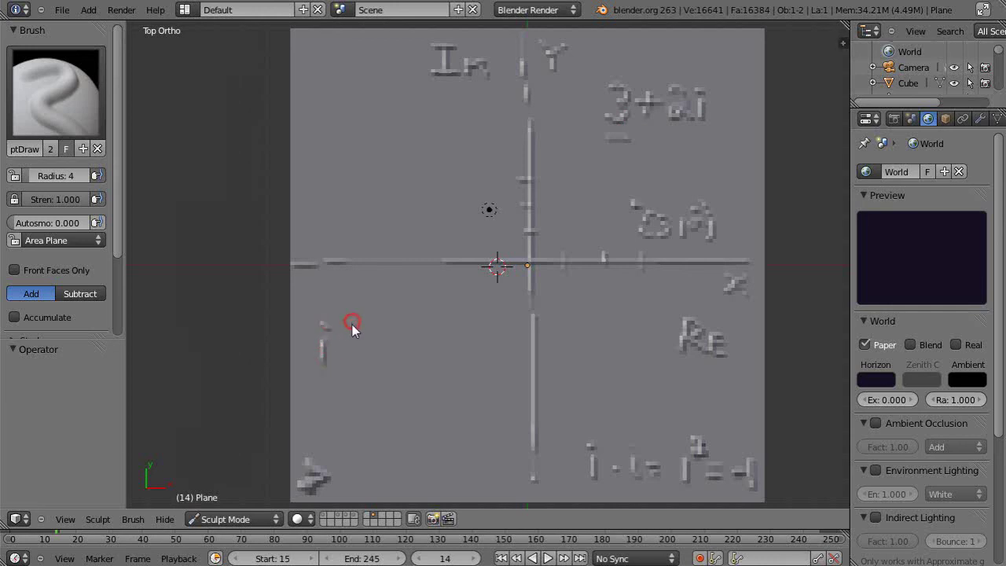
pyautogui.moveTo(353, 325); pyautogui.dragTo(349, 375)
pyautogui.moveTo(381, 353); pyautogui.dragTo(425, 355)
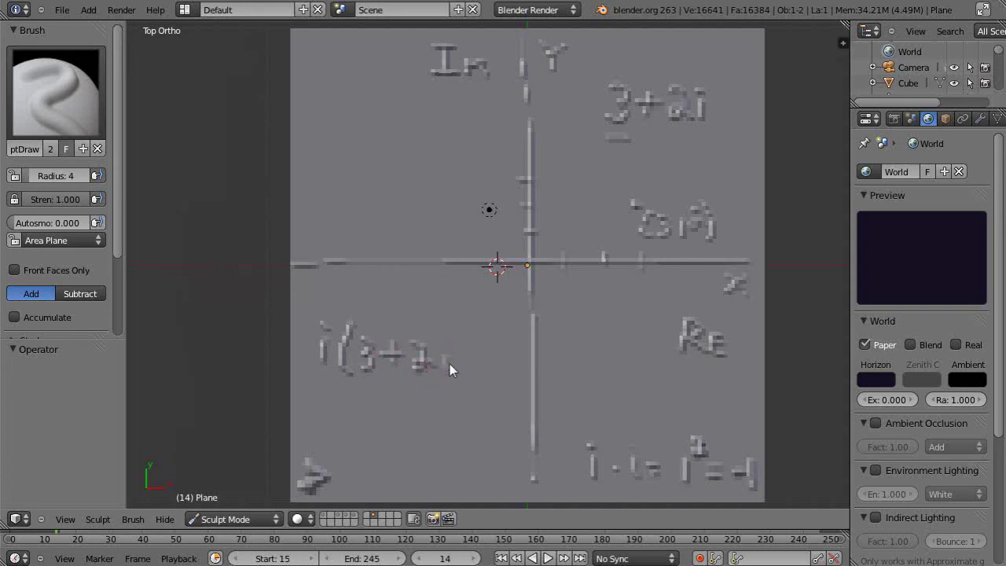
pyautogui.moveTo(448, 355)
pyautogui.mouseDown()
pyautogui.moveTo(456, 321)
pyautogui.moveTo(467, 343)
pyautogui.mouseUp()
pyautogui.moveTo(473, 376); pyautogui.dragTo(472, 368)
# Write 3i+2i² and ⇒ 3i-2 on the lines below it
pyautogui.moveTo(318, 411); pyautogui.dragTo(325, 411)
pyautogui.moveTo(323, 432); pyautogui.dragTo(343, 423)
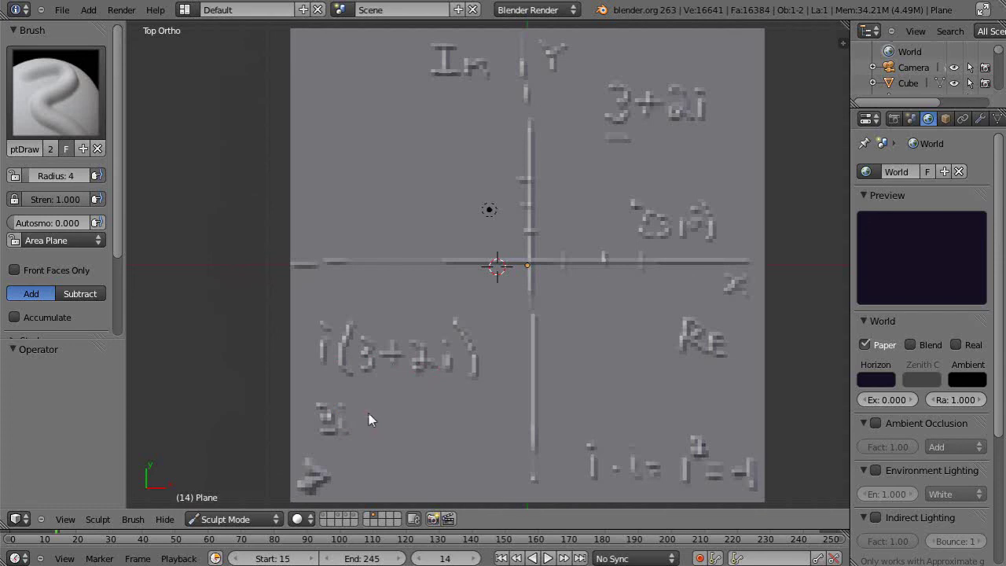
pyautogui.moveTo(367, 412); pyautogui.dragTo(370, 430)
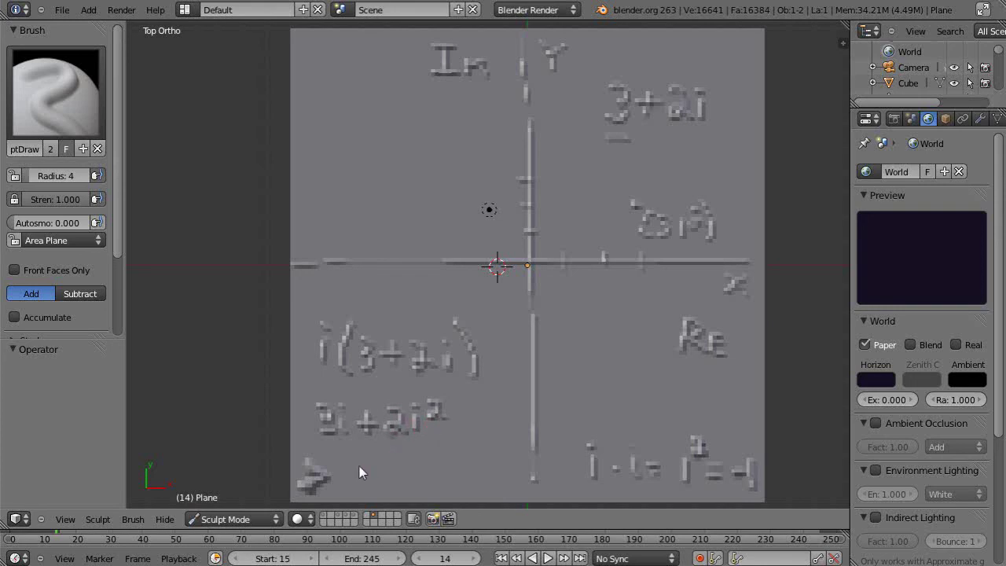
pyautogui.moveTo(353, 465)
pyautogui.mouseDown()
pyautogui.moveTo(361, 498)
pyautogui.moveTo(382, 477)
pyautogui.moveTo(382, 492)
pyautogui.moveTo(386, 466)
pyautogui.mouseUp()
pyautogui.moveTo(399, 484); pyautogui.dragTo(404, 484)
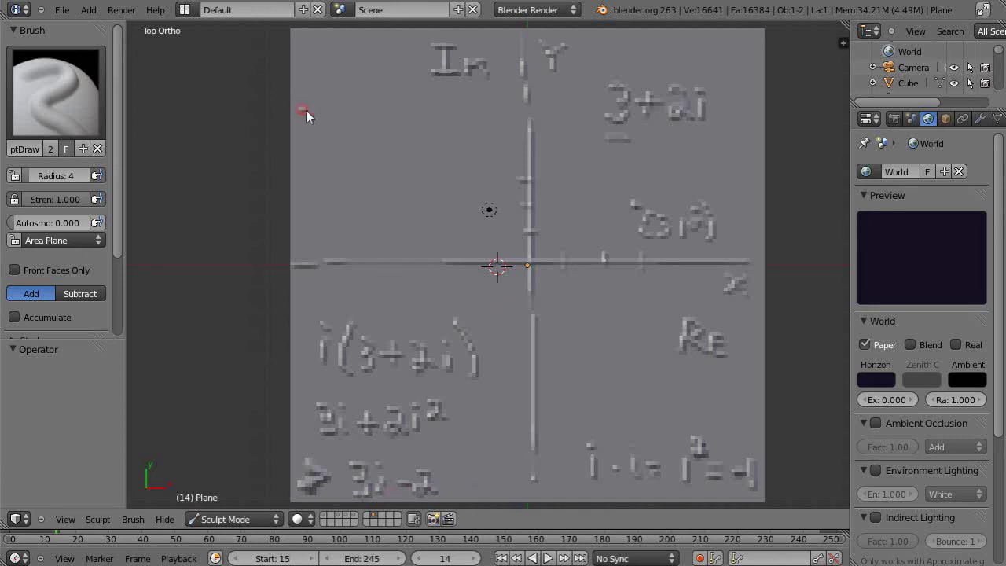
# Stroke -2+3i in the upper-left quadrant as the rotated result
pyautogui.moveTo(312, 116)
pyautogui.mouseDown()
pyautogui.moveTo(319, 99)
pyautogui.moveTo(314, 120)
pyautogui.moveTo(344, 107)
pyautogui.mouseUp()
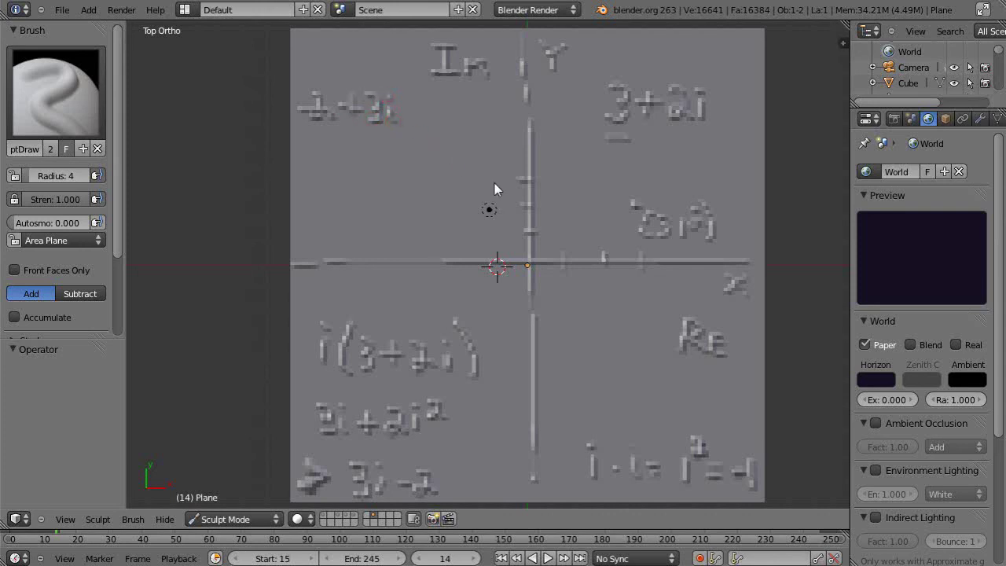
pyautogui.scroll(3, 480, 220)
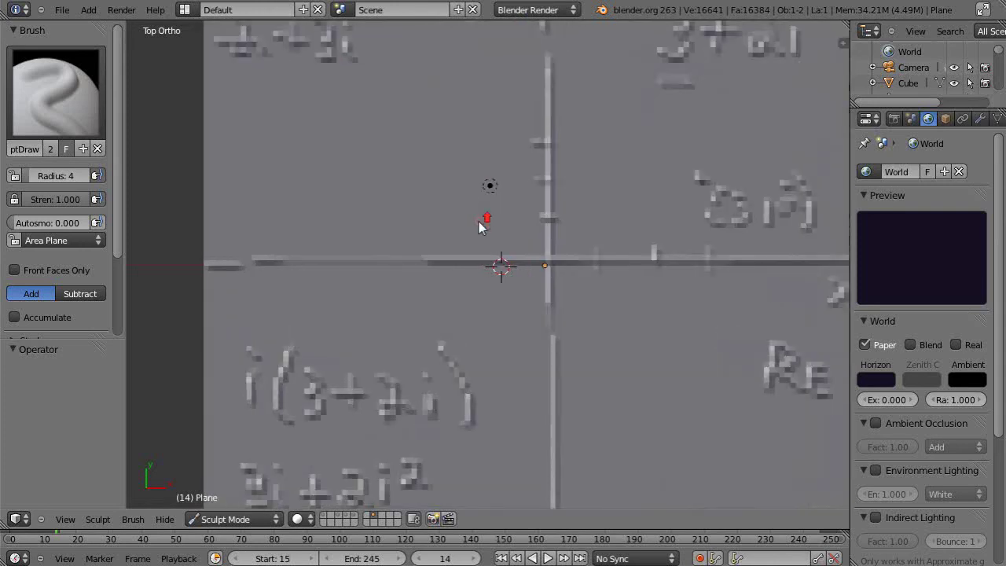
pyautogui.scroll(-3, 482, 220)
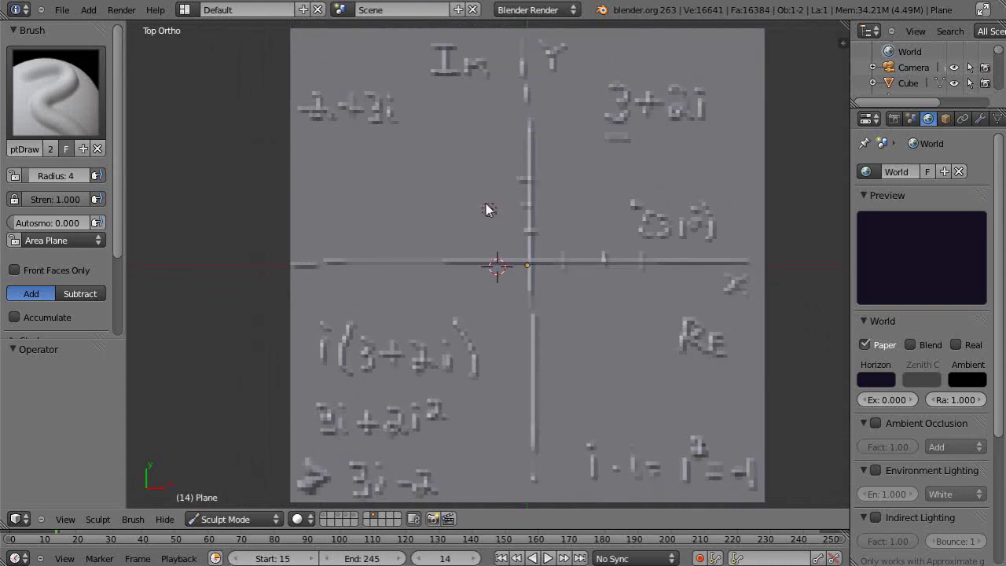
# Switch to Object Mode and move the point marker left off the plane
pyautogui.click(235, 518)
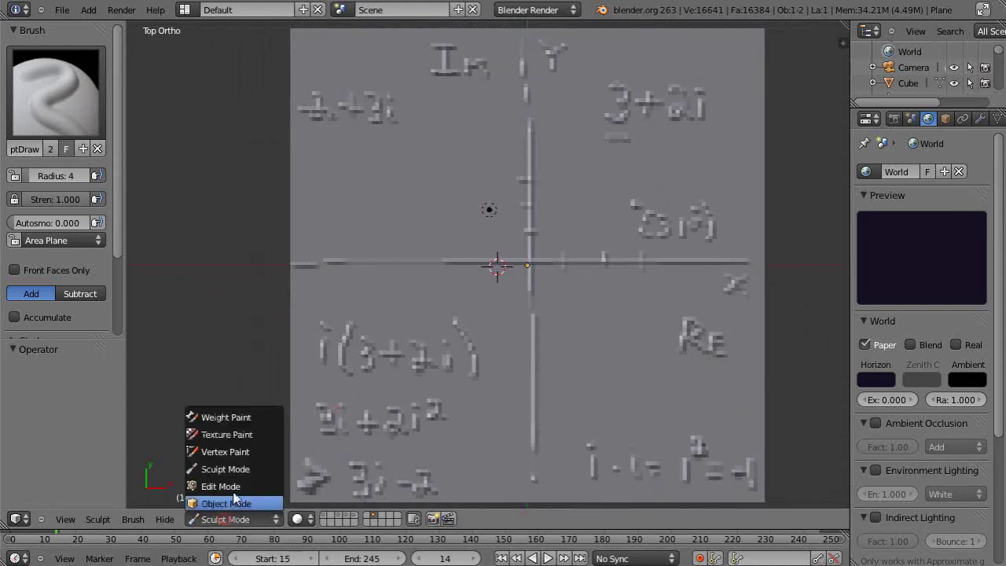
pyautogui.click(234, 504)
pyautogui.rightClick(489, 210)
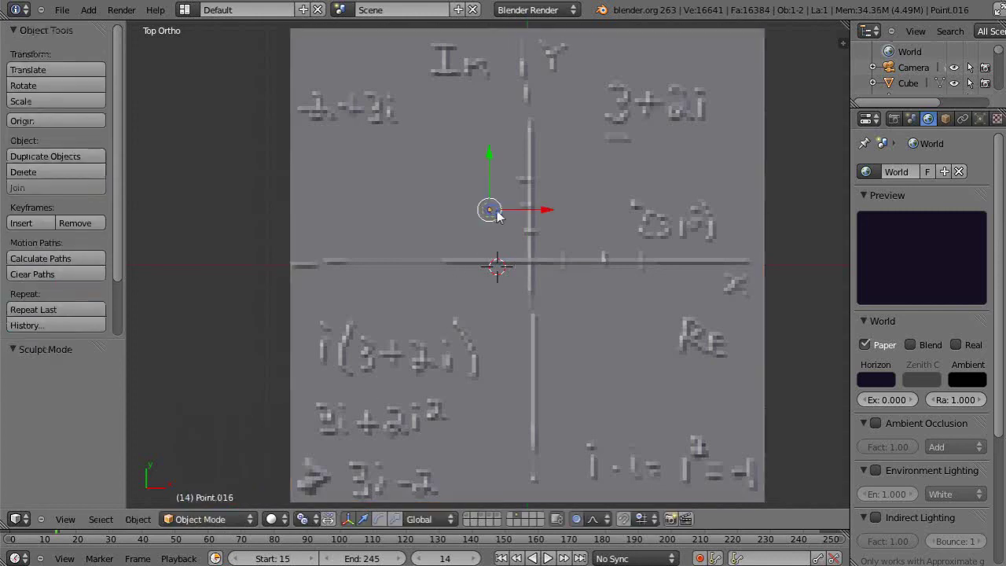
pyautogui.moveTo(548, 218); pyautogui.dragTo(275, 221)
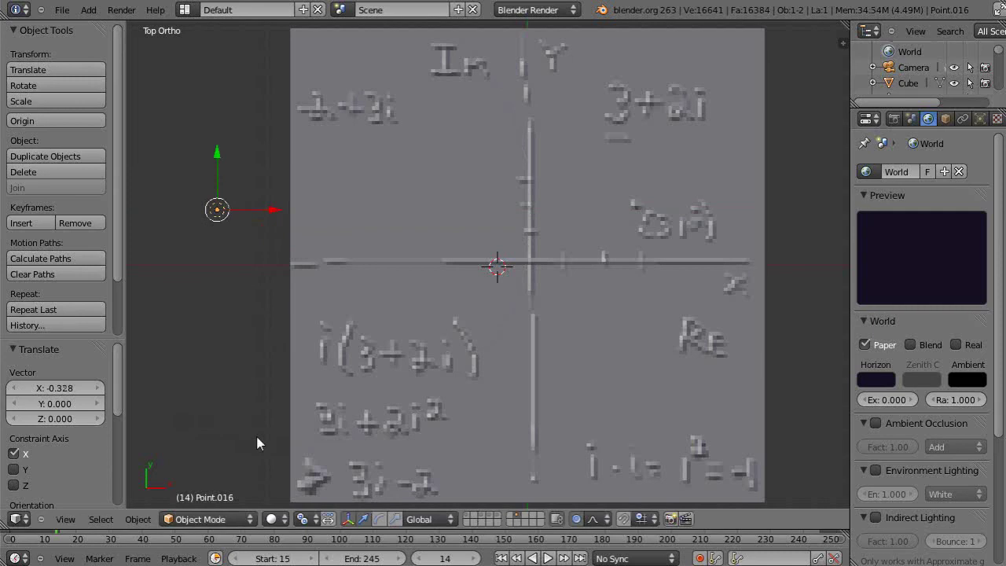
# Toggle the viewport to textured and back to solid shading, then reselect the Plane
pyautogui.click(271, 518)
pyautogui.click(286, 453)
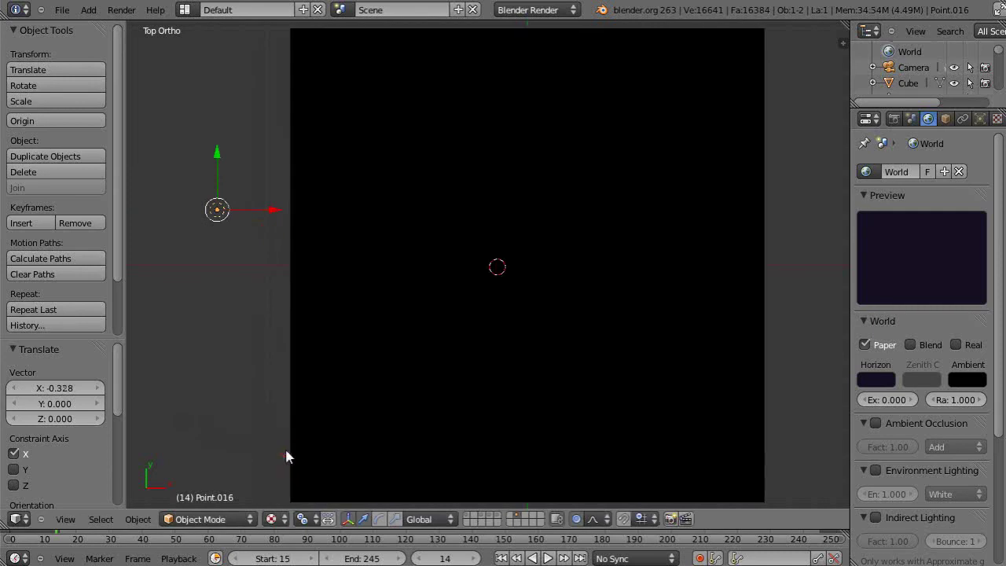
pyautogui.click(271, 519)
pyautogui.click(279, 468)
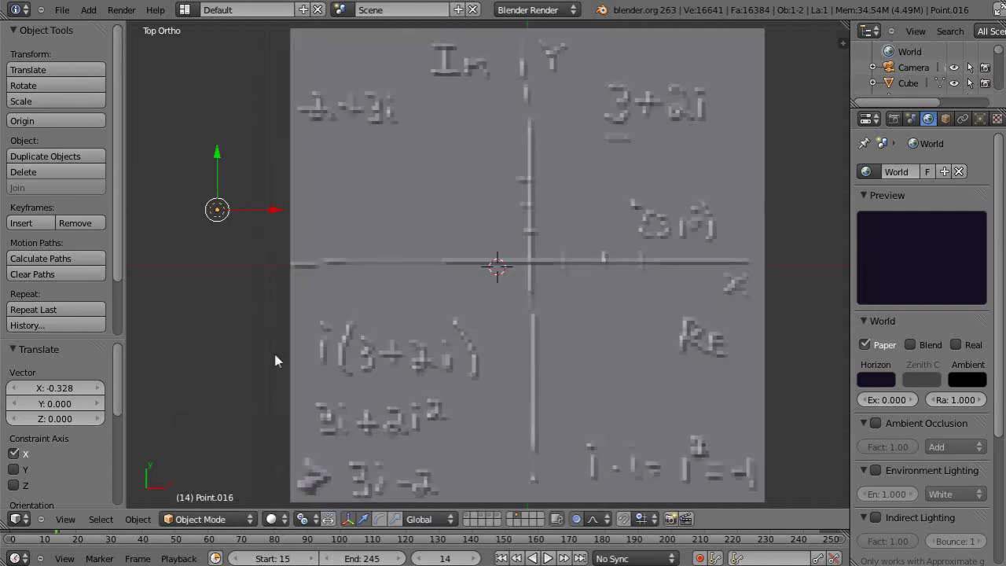
pyautogui.moveTo(264, 294)
pyautogui.mouseDown(button='middle')
pyautogui.moveTo(267, 228)
pyautogui.moveTo(264, 337)
pyautogui.moveTo(262, 297)
pyautogui.mouseUp(button='middle')
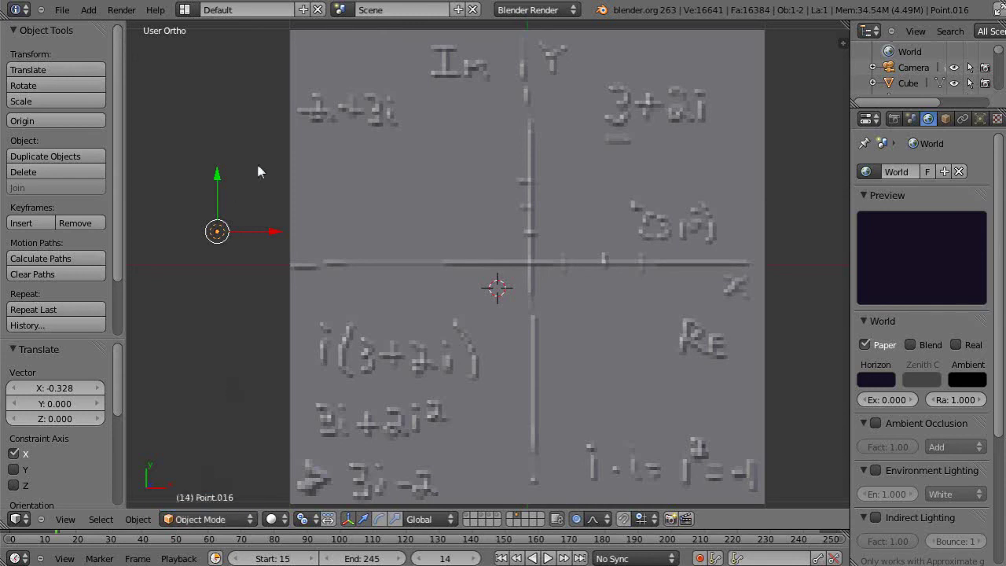
pyautogui.rightClick(354, 140)
pyautogui.click(201, 519)
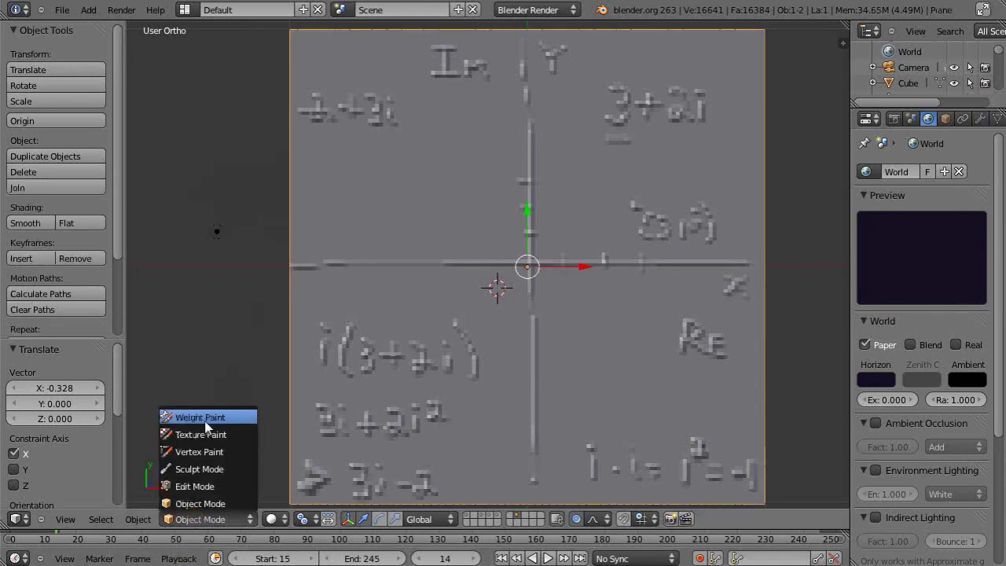
# Back in Sculpt Mode, add a negative real-axis tick and a dot marking -2+3i
pyautogui.click(206, 470)
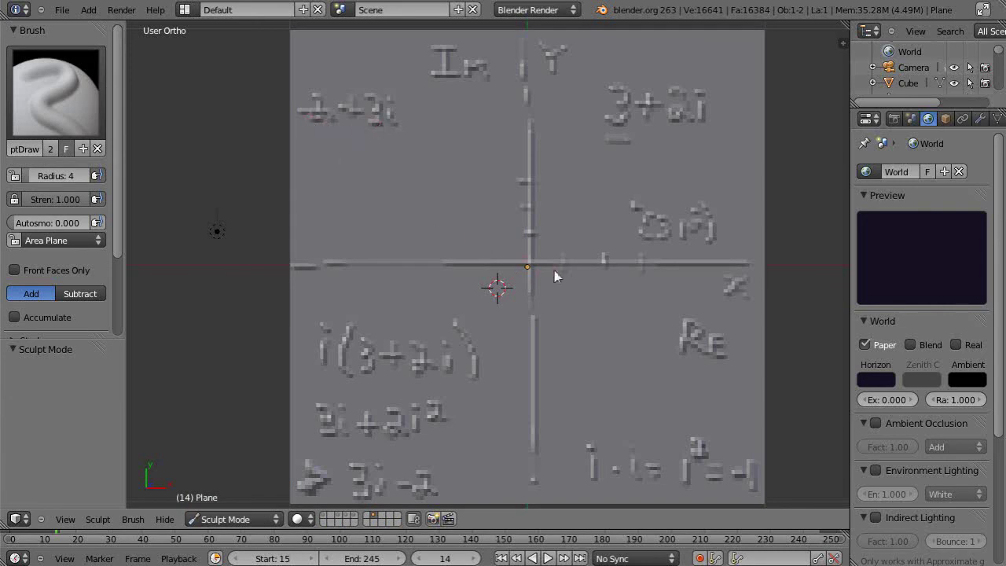
pyautogui.click(498, 267)
pyautogui.moveTo(461, 254); pyautogui.dragTo(458, 268)
pyautogui.click(635, 206)
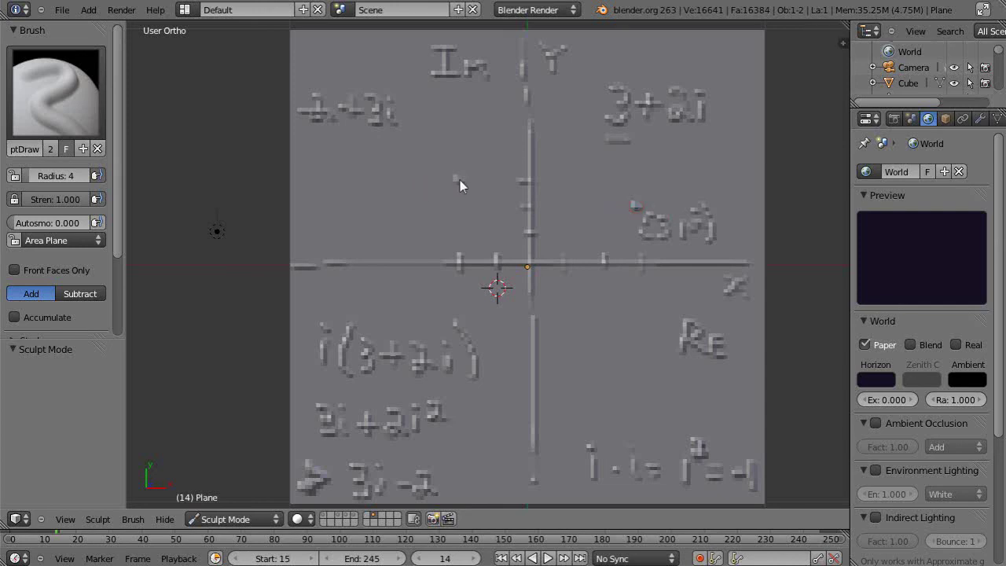